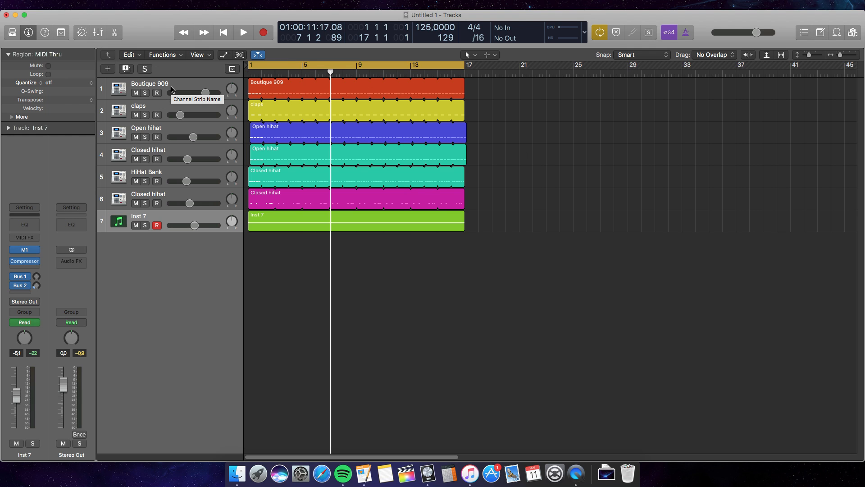
- Add a Channel EQ to the Boutique 909 track, move its window clear of the track headers and enable the Analyzer
{"action": "left_click", "coordinate": [171, 89]}
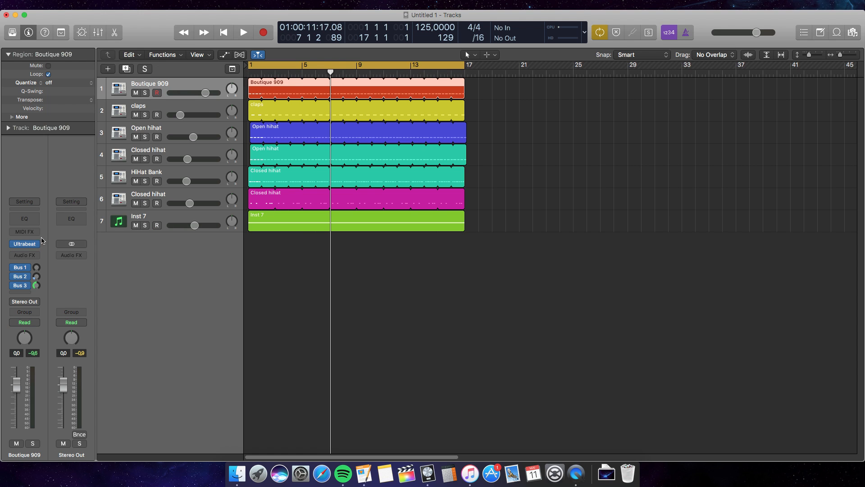
{"action": "left_click", "coordinate": [28, 217]}
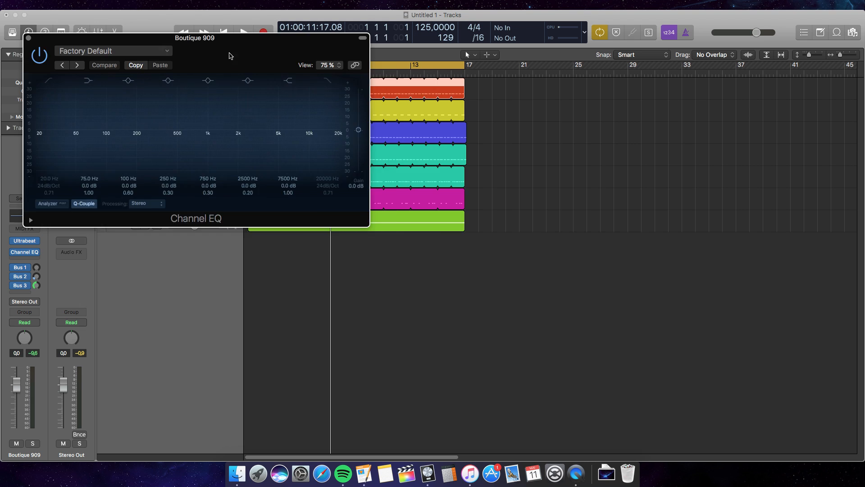
{"action": "left_click_drag", "start_coordinate": [232, 55], "coordinate": [542, 148]}
{"action": "left_click", "coordinate": [361, 296]}
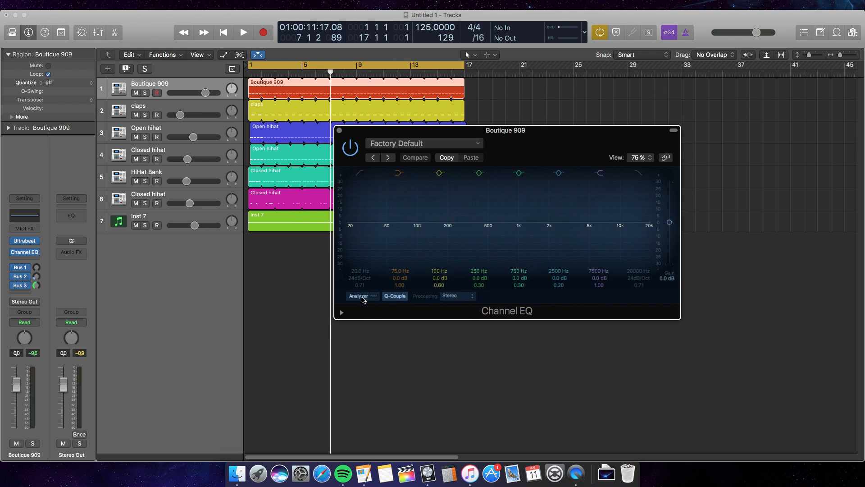
- Solo the Boutique 909 track and play it from the start to examine its frequency spectrum
{"action": "key", "text": "Return"}
{"action": "key", "text": "space"}
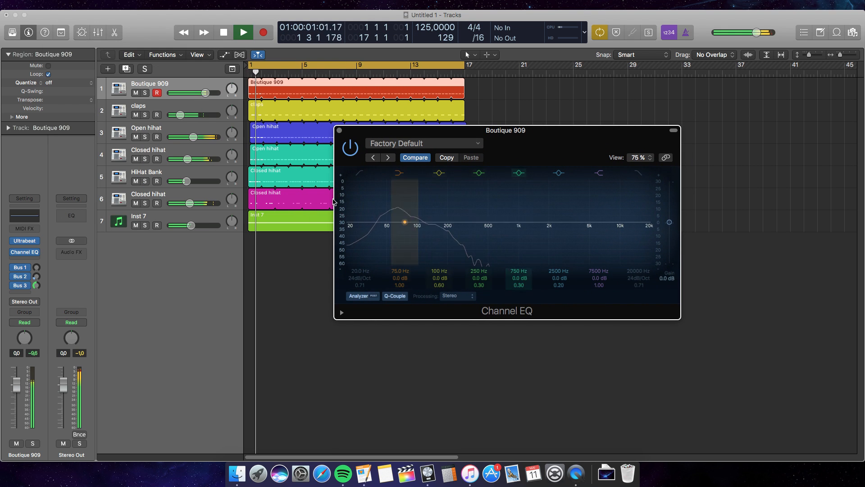
{"action": "left_click", "coordinate": [144, 92]}
{"action": "key", "text": "space"}
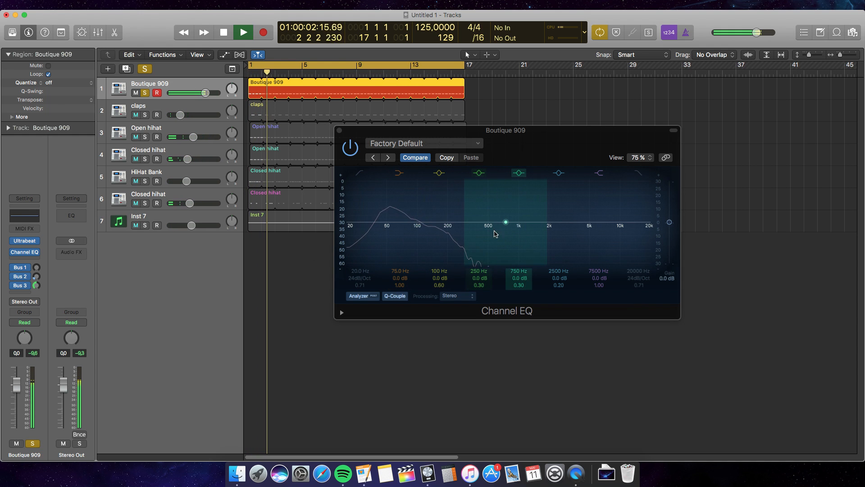
{"action": "key", "text": "space"}
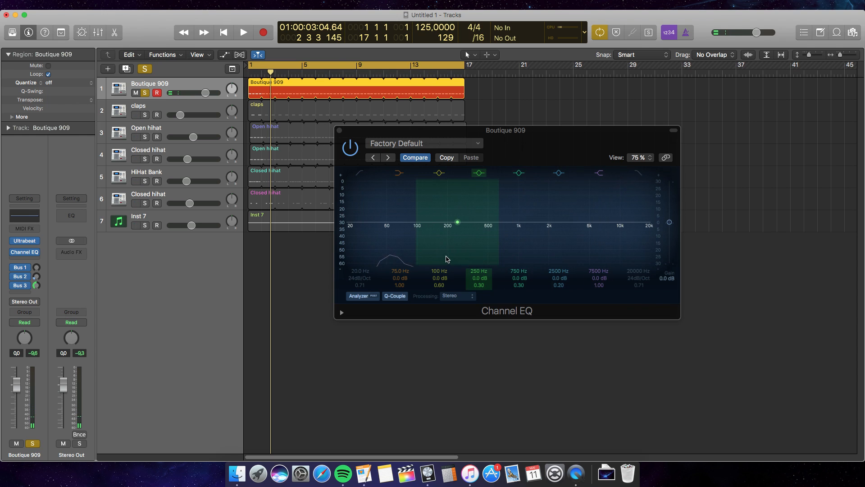
{"action": "key", "text": "space"}
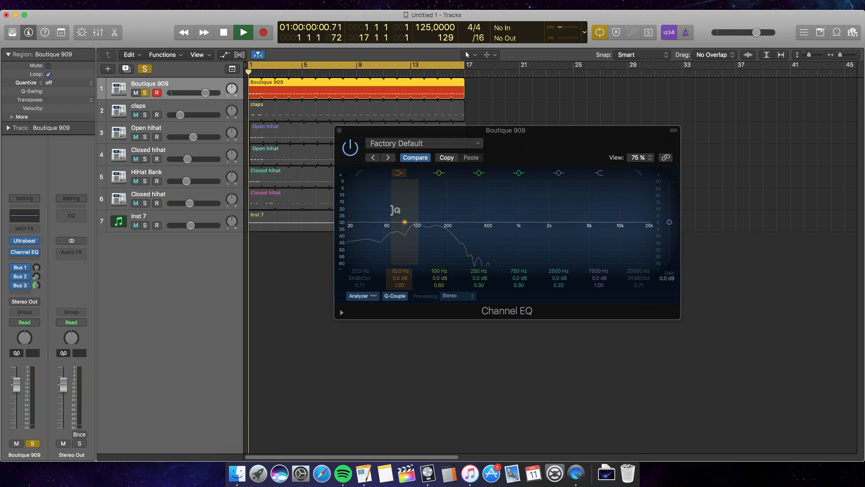
- Enable the low-cut filter on the Boutique 909 EQ and set it to about 40 Hz at 48 dB/Oct while auditioning the kick
{"action": "left_click", "coordinate": [361, 176]}
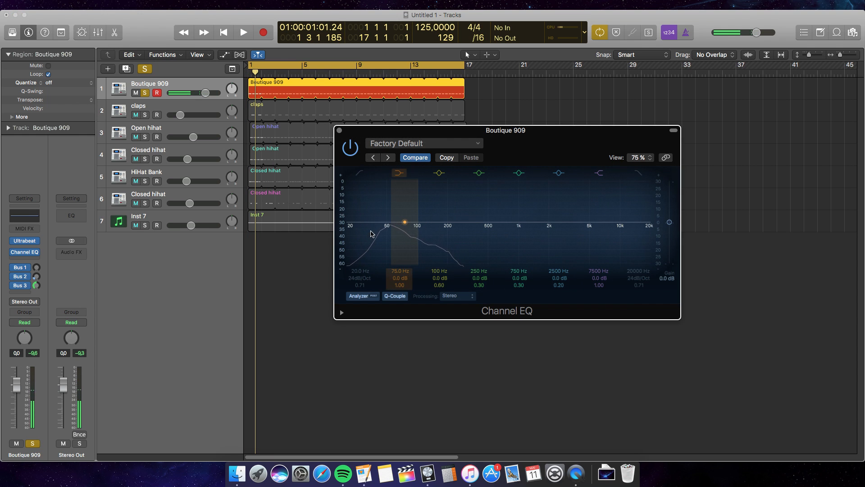
{"action": "left_click", "coordinate": [360, 176]}
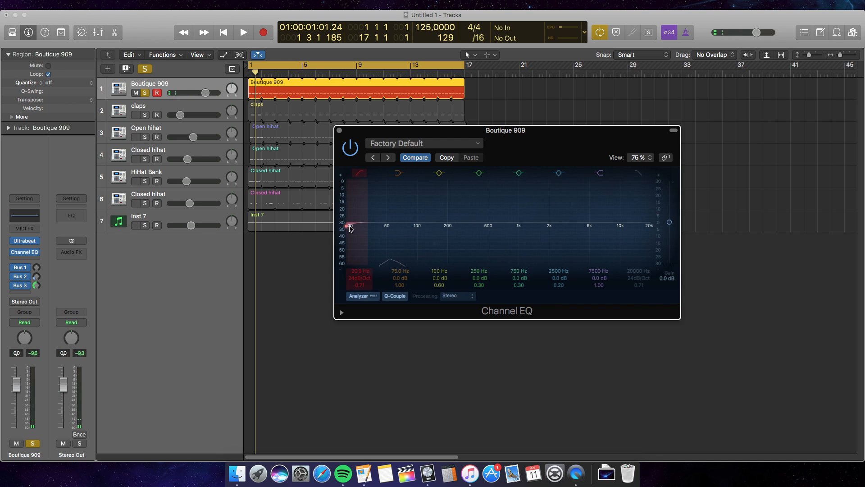
{"action": "left_click_drag", "start_coordinate": [365, 225], "coordinate": [364, 226]}
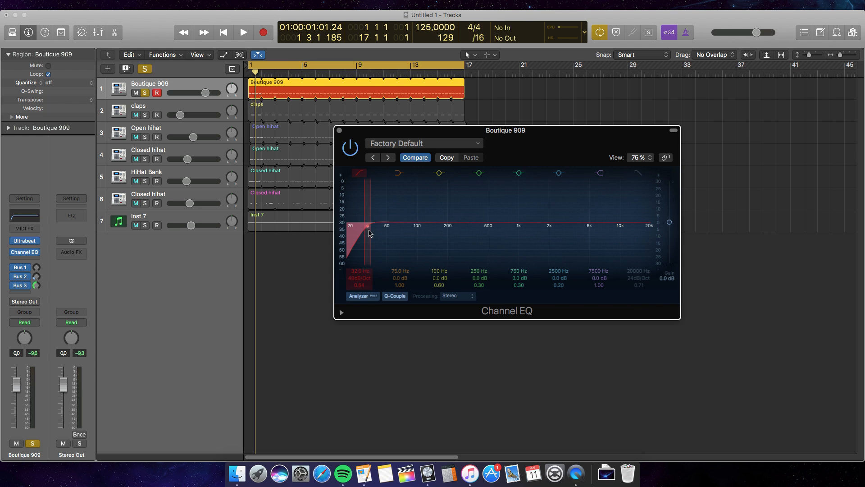
{"action": "key", "text": "space"}
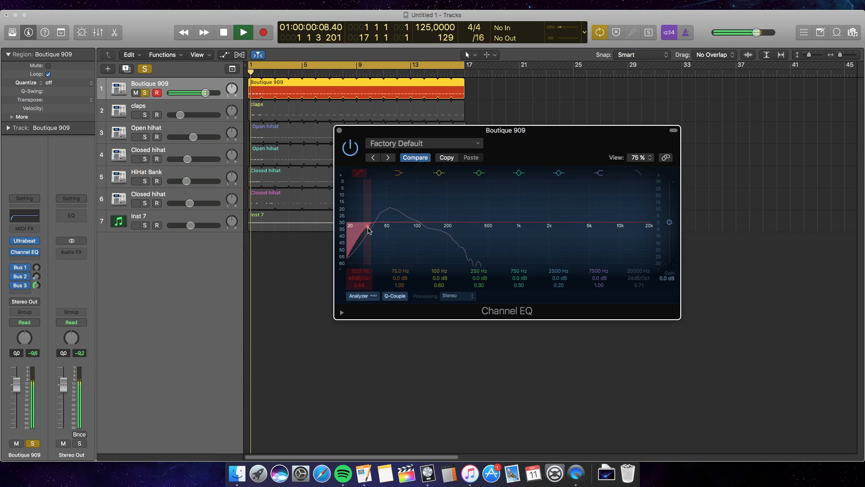
{"action": "mouse_move", "coordinate": [367, 228]}
{"action": "left_mouse_down"}
{"action": "mouse_move", "coordinate": [392, 231]}
{"action": "mouse_move", "coordinate": [377, 224]}
{"action": "left_mouse_up"}
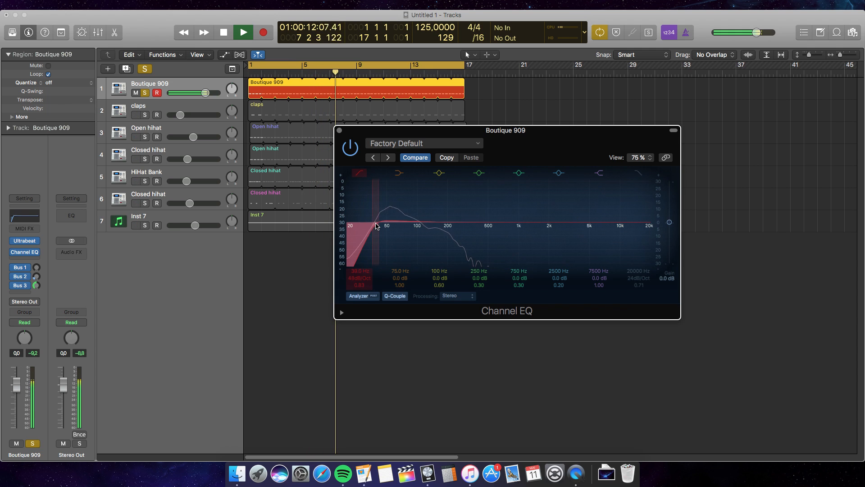
{"action": "key", "text": "space"}
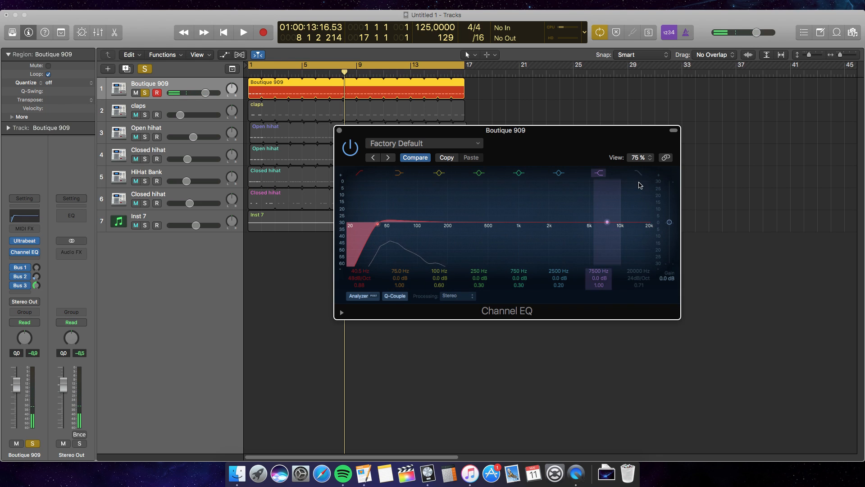
- Add a high cut at about 680 Hz to the Boutique 909 EQ, audition it and close the EQ window
{"action": "left_click_drag", "start_coordinate": [652, 224], "coordinate": [501, 229]}
{"action": "key", "text": "space"}
{"action": "key", "text": "space"}
{"action": "left_click", "coordinate": [340, 131]}
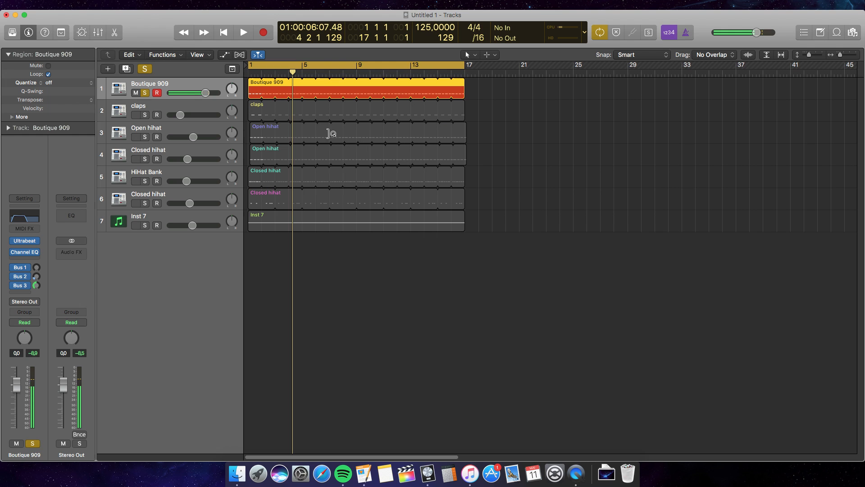
- Clear the track solo and play back the full mix to check the filtered kick
{"action": "left_click", "coordinate": [145, 69]}
{"action": "key", "text": "space"}
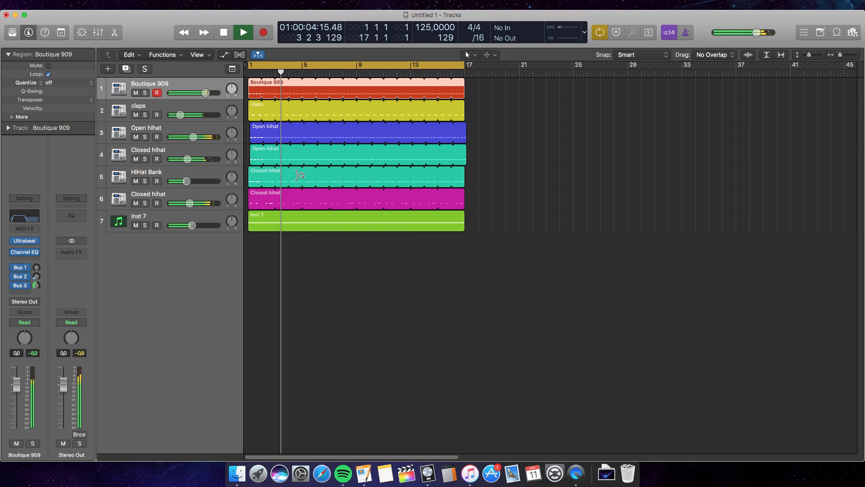
{"action": "key", "text": "space"}
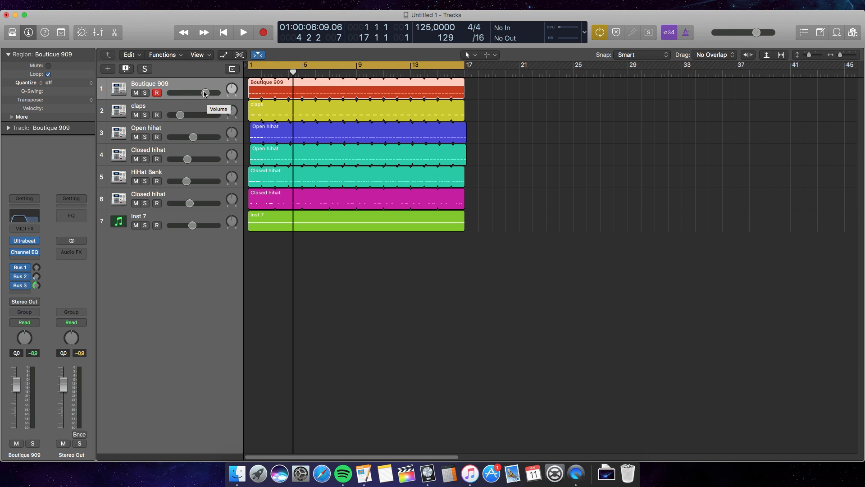
- Raise the Boutique 909 track volume to +0.8 dB and check it against the full mix
{"action": "left_click_drag", "start_coordinate": [205, 94], "coordinate": [208, 95]}
{"action": "key", "text": "space"}
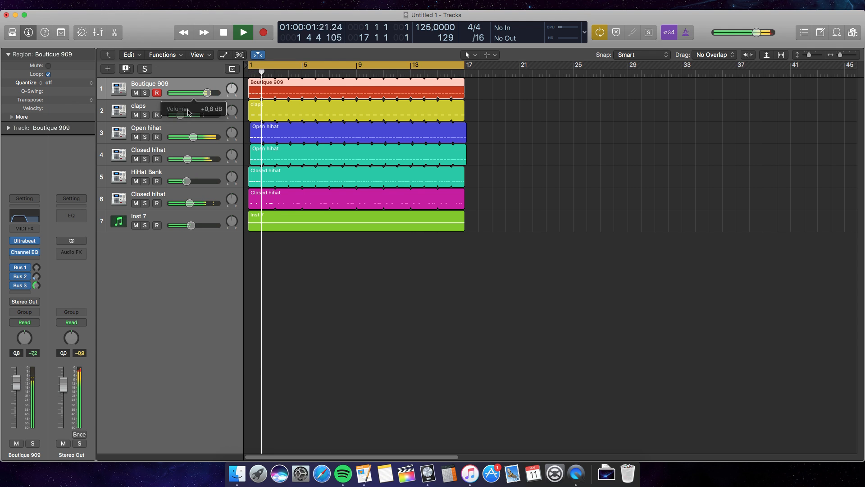
{"action": "key", "text": "space"}
- Reopen the Boutique 909 EQ and set the 100 Hz band to +1.0 dB and the 670, 2400 and 7300 Hz bands to 0.5 dB
{"action": "left_click", "coordinate": [34, 227]}
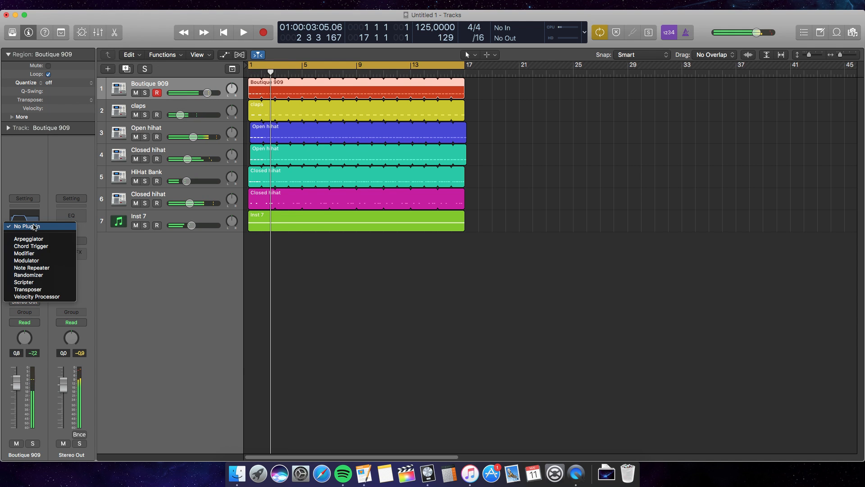
{"action": "left_click", "coordinate": [35, 218]}
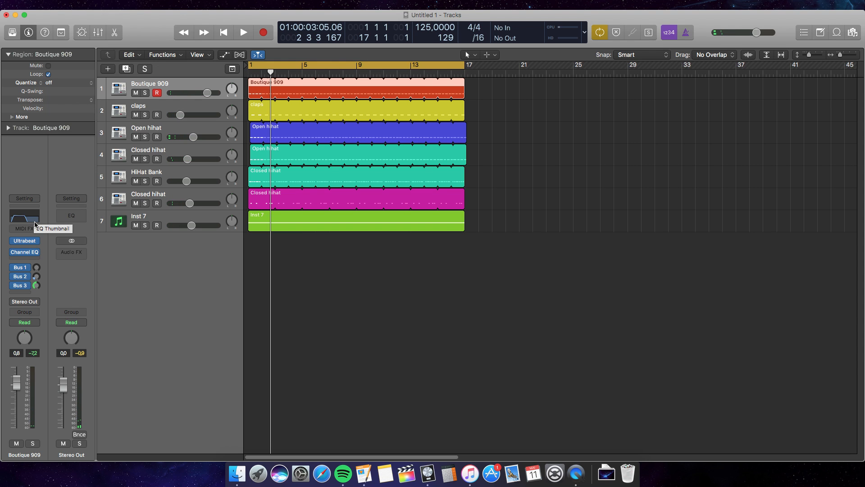
{"action": "left_click", "coordinate": [24, 219]}
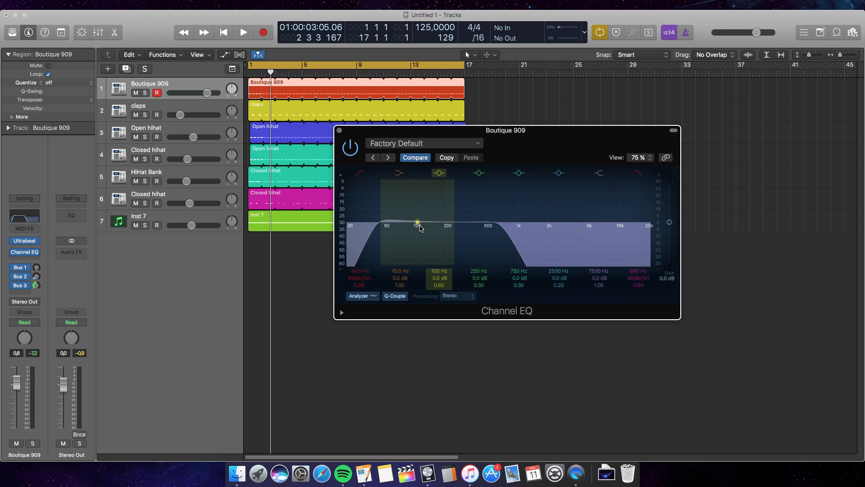
{"action": "key", "text": "space"}
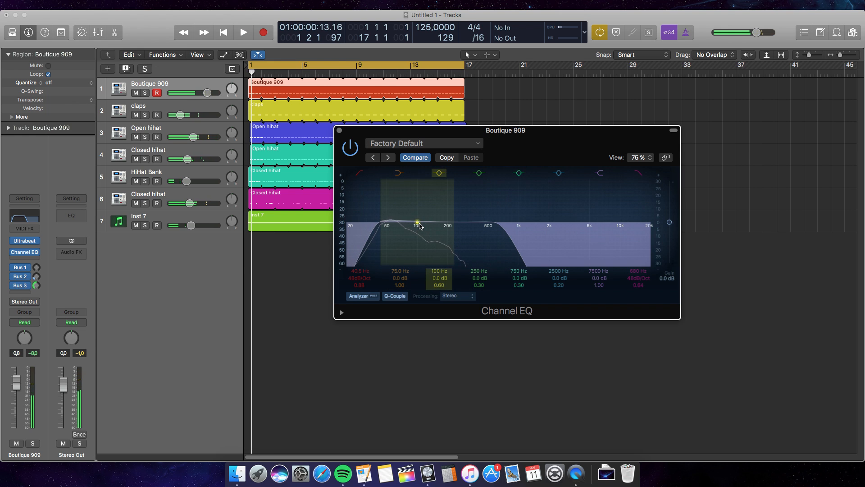
{"action": "left_click_drag", "start_coordinate": [420, 224], "coordinate": [501, 224]}
{"action": "left_click", "coordinate": [557, 222]}
{"action": "left_click_drag", "start_coordinate": [556, 224], "coordinate": [604, 222]}
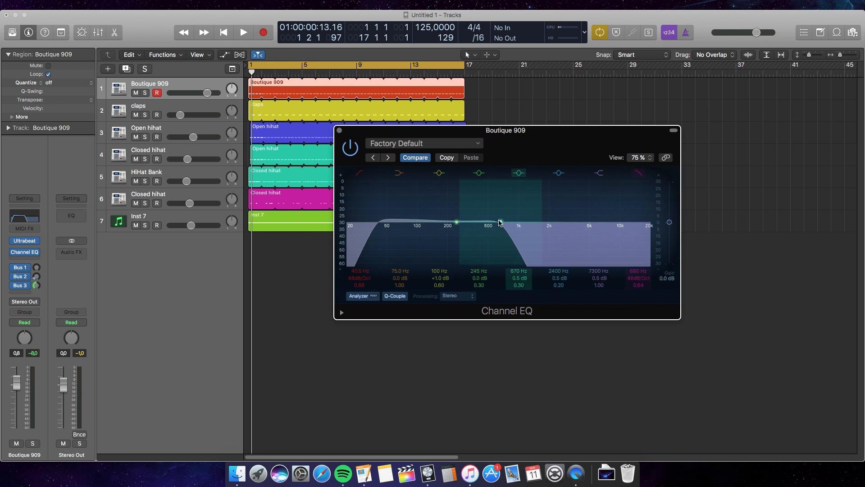
- Sweep the green EQ band during playback, set it to 166 Hz, +7.5 dB and Q 3.80, then close the EQ and stop playback
{"action": "left_click_drag", "start_coordinate": [478, 216], "coordinate": [456, 218]}
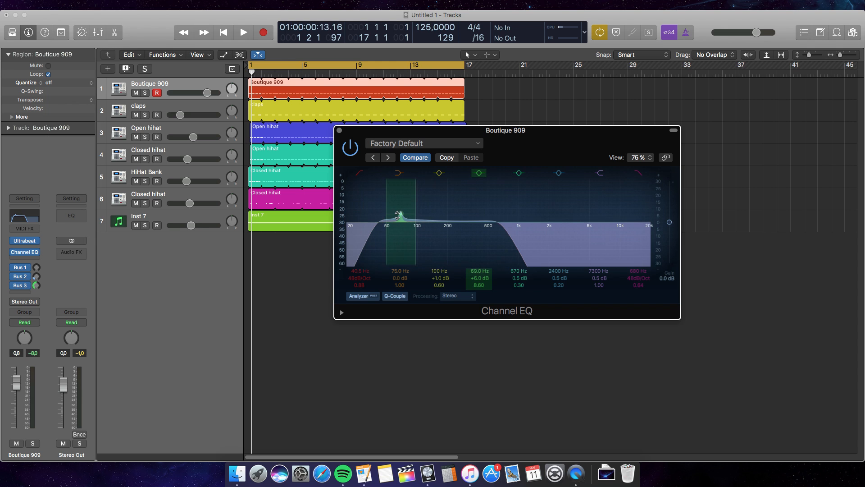
{"action": "key", "text": "space"}
{"action": "left_click_drag", "start_coordinate": [397, 216], "coordinate": [446, 222]}
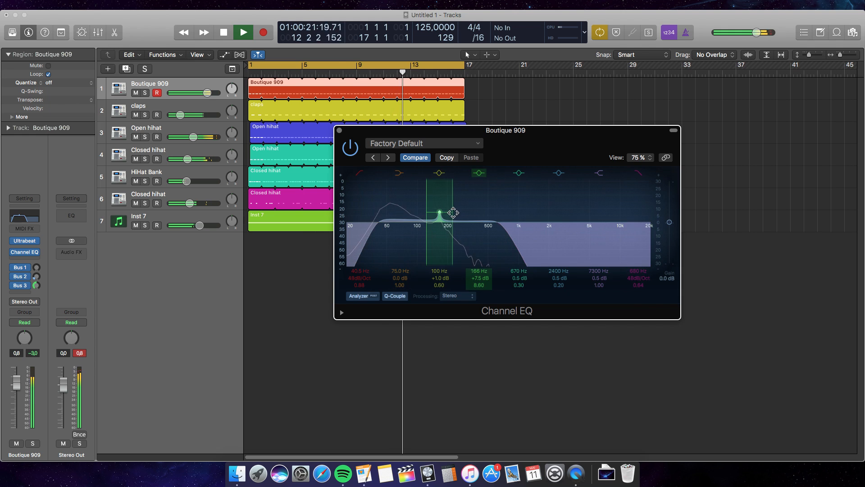
{"action": "left_click_drag", "start_coordinate": [454, 212], "coordinate": [458, 212]}
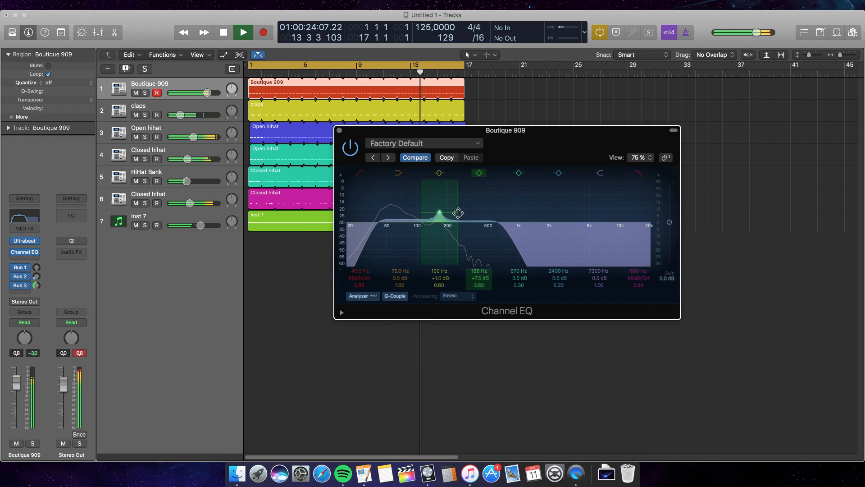
{"action": "left_click", "coordinate": [340, 131]}
{"action": "key", "text": "space"}
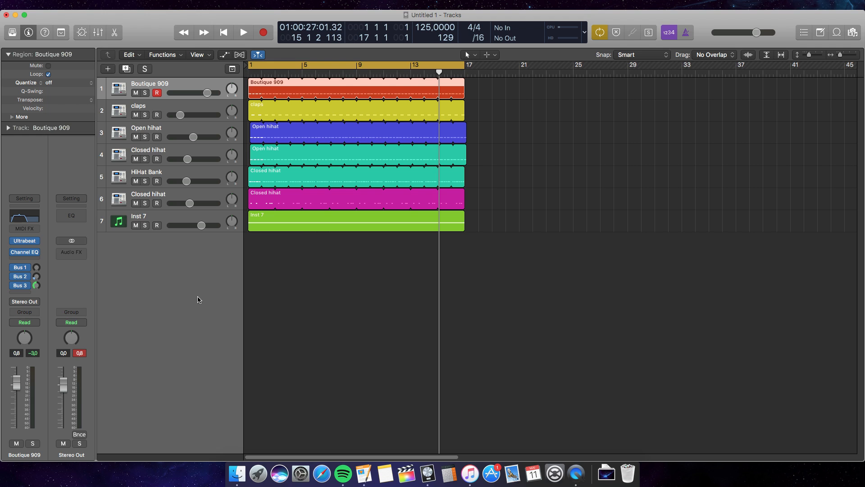
- Add a Channel EQ to the claps track, solo the track and play it from the start to see its spectrum
{"action": "left_click", "coordinate": [203, 105]}
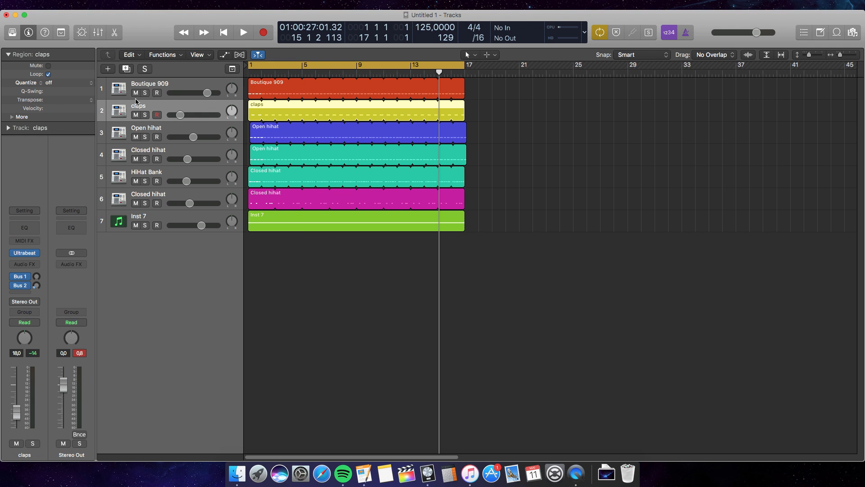
{"action": "left_click", "coordinate": [29, 226]}
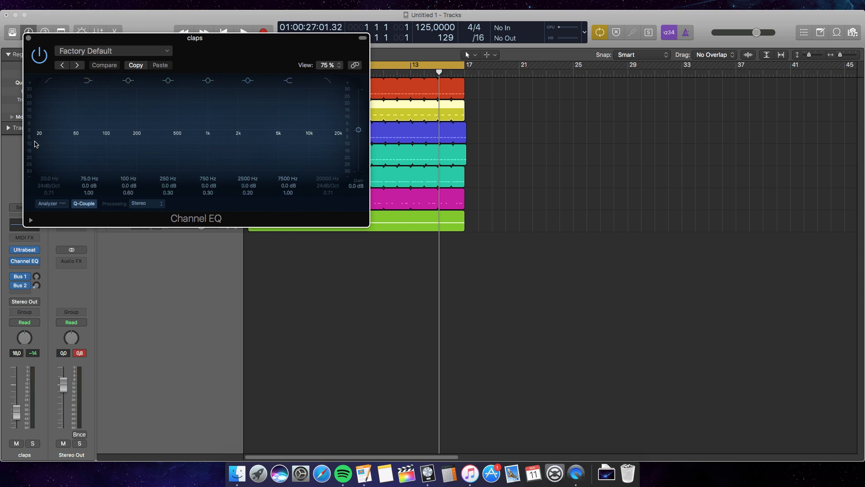
{"action": "left_click_drag", "start_coordinate": [295, 40], "coordinate": [309, 203]}
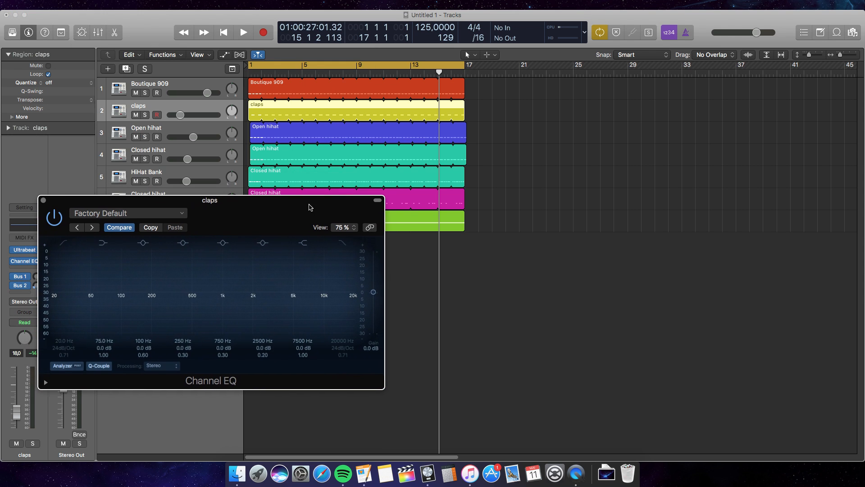
{"action": "left_click", "coordinate": [149, 116]}
{"action": "key", "text": "Return"}
{"action": "key", "text": "space"}
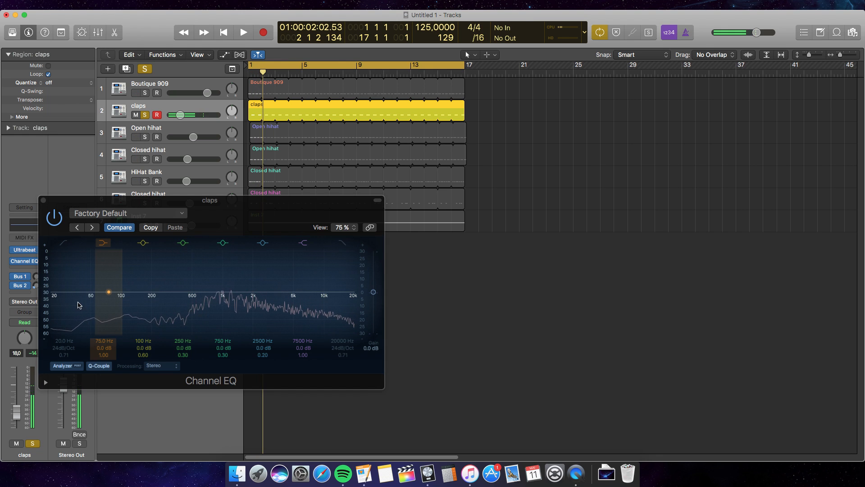
- Enable the low-cut filter on the claps EQ at about 40 Hz with a 48 dB/Oct slope
{"action": "left_click", "coordinate": [64, 246]}
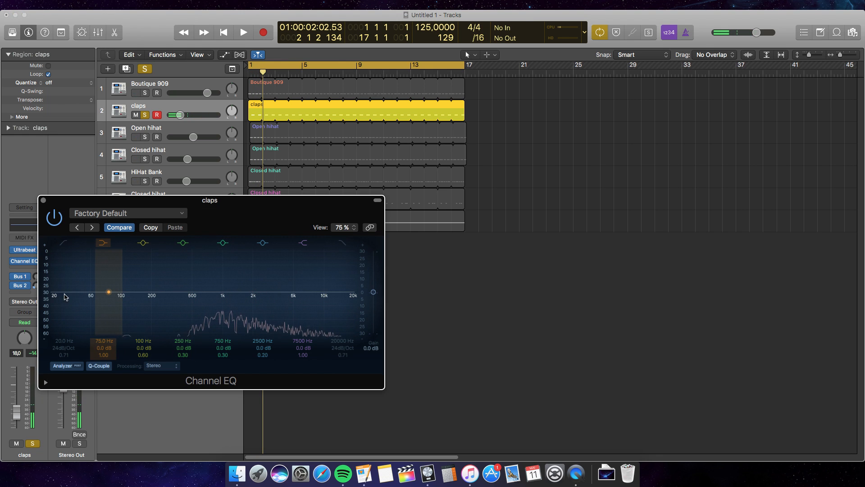
{"action": "left_click", "coordinate": [64, 245]}
{"action": "left_click_drag", "start_coordinate": [63, 297], "coordinate": [92, 325]}
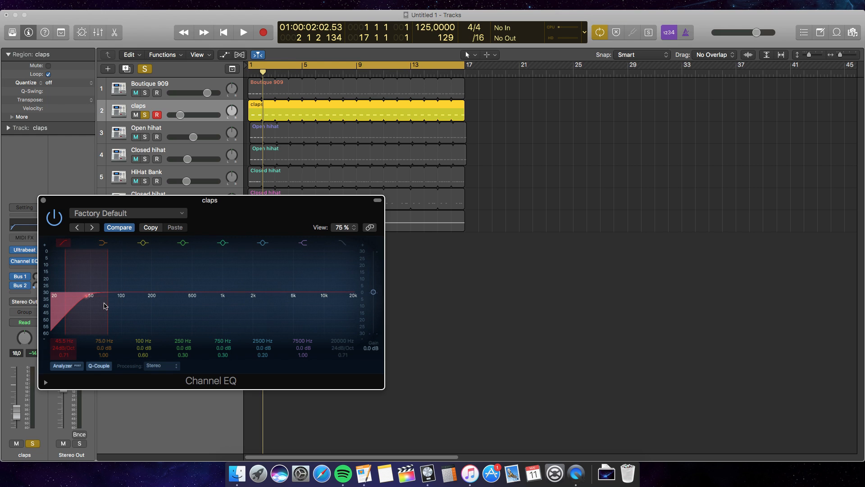
{"action": "left_click_drag", "start_coordinate": [97, 305], "coordinate": [78, 307]}
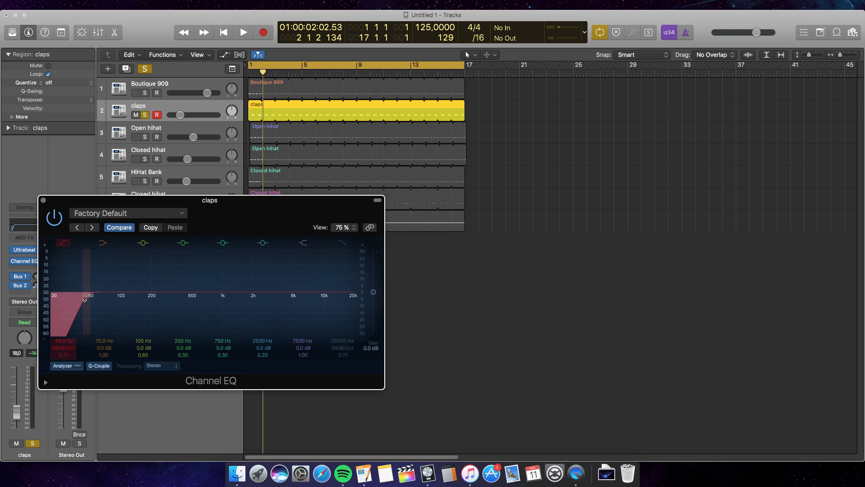
- Raise the low-cut frequency of the claps EQ to about 560 Hz while auditioning the soloed track
{"action": "key", "text": "space"}
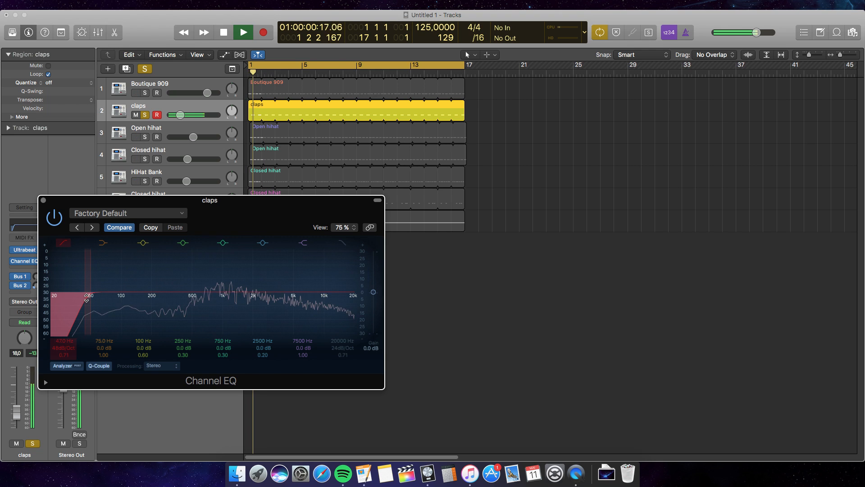
{"action": "left_click_drag", "start_coordinate": [86, 298], "coordinate": [198, 301]}
{"action": "key", "text": "space"}
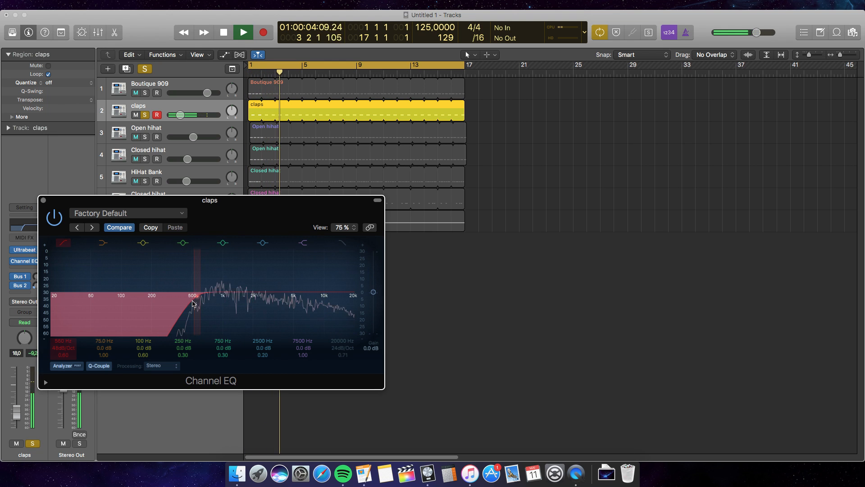
- Stop playback, close the claps EQ, clear the solo and play the full mix from the start
{"action": "key", "text": "space"}
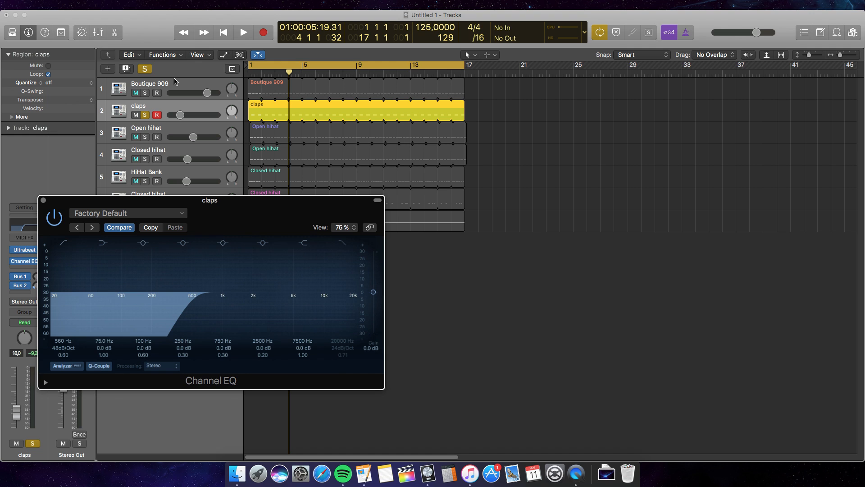
{"action": "left_click", "coordinate": [43, 200]}
{"action": "left_click", "coordinate": [145, 69]}
{"action": "key", "text": "space"}
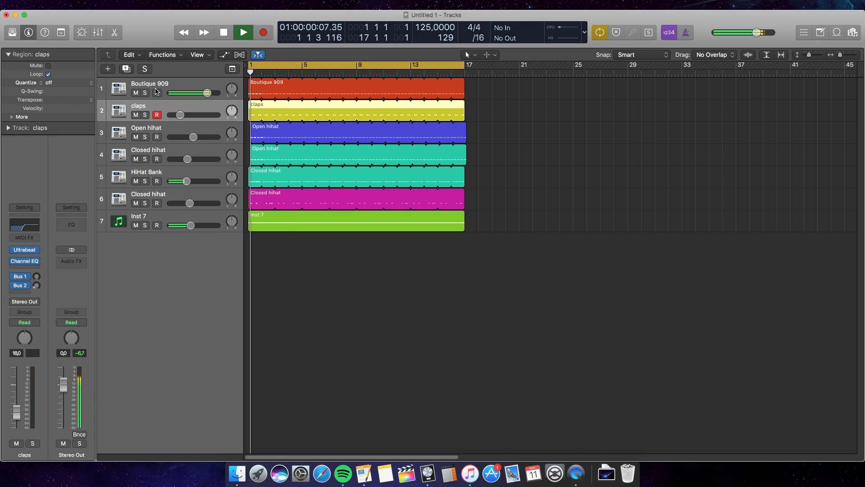
- Solo the claps and Boutique 909 tracks to hear them together during playback
{"action": "left_click", "coordinate": [144, 115]}
{"action": "left_click", "coordinate": [145, 92]}
{"action": "left_click", "coordinate": [144, 92]}
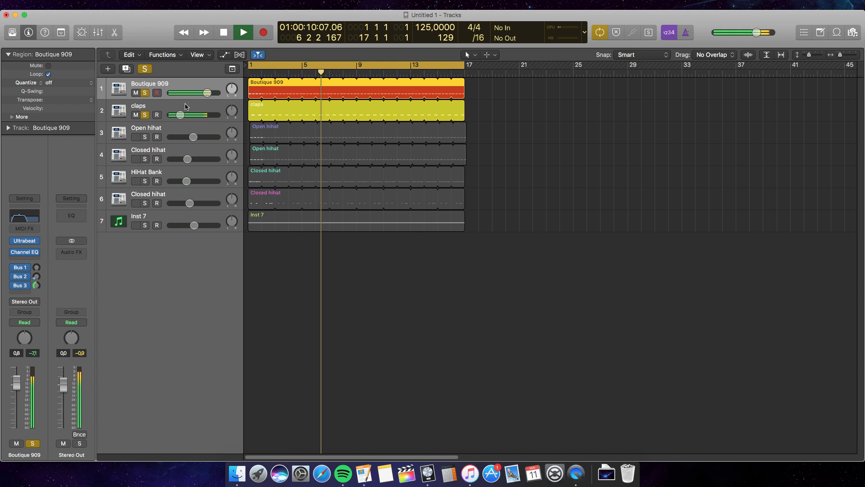
- Stop playback and turn the Bus 2 reverb send fully down on the claps, all hi-hat tracks and Inst 7
{"action": "left_click", "coordinate": [128, 109]}
{"action": "key", "text": "space"}
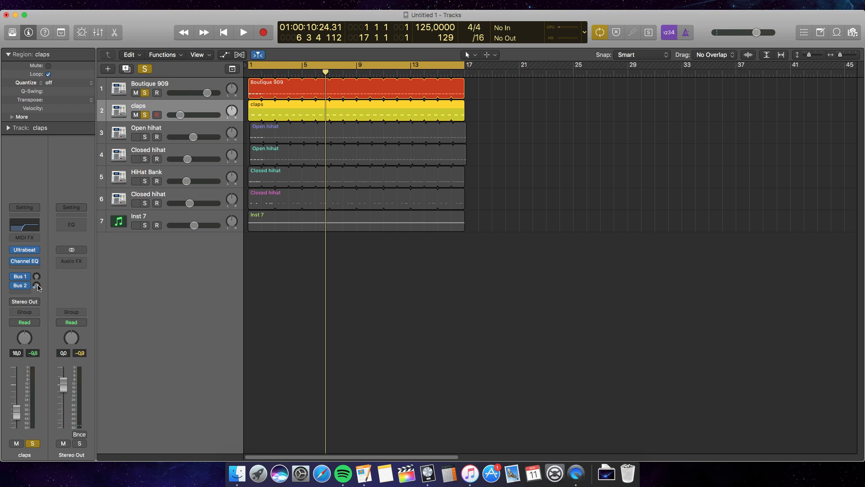
{"action": "left_click_drag", "start_coordinate": [38, 288], "coordinate": [50, 318]}
{"action": "key", "text": "Down"}
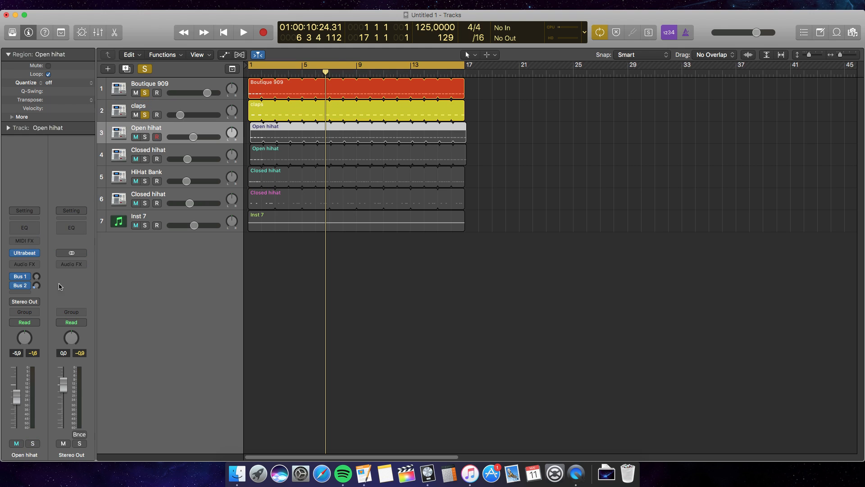
{"action": "left_click_drag", "start_coordinate": [39, 287], "coordinate": [43, 319]}
{"action": "key", "text": "Down"}
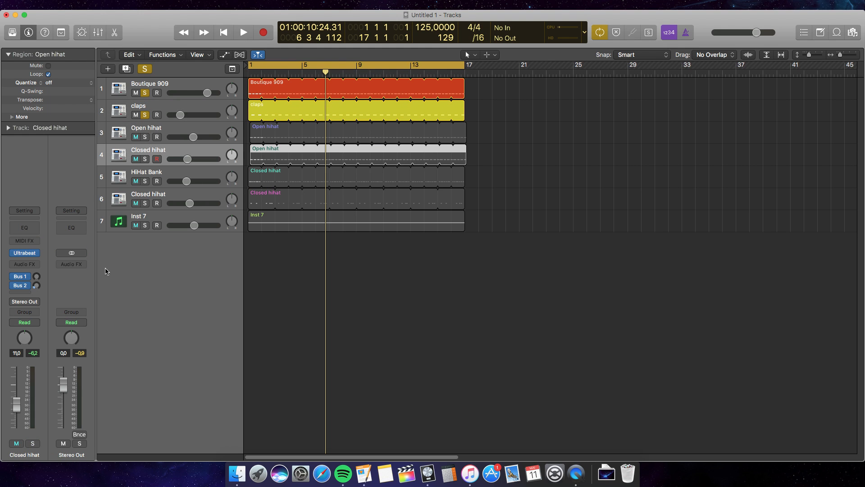
{"action": "left_click_drag", "start_coordinate": [36, 286], "coordinate": [86, 305]}
{"action": "key", "text": "Down"}
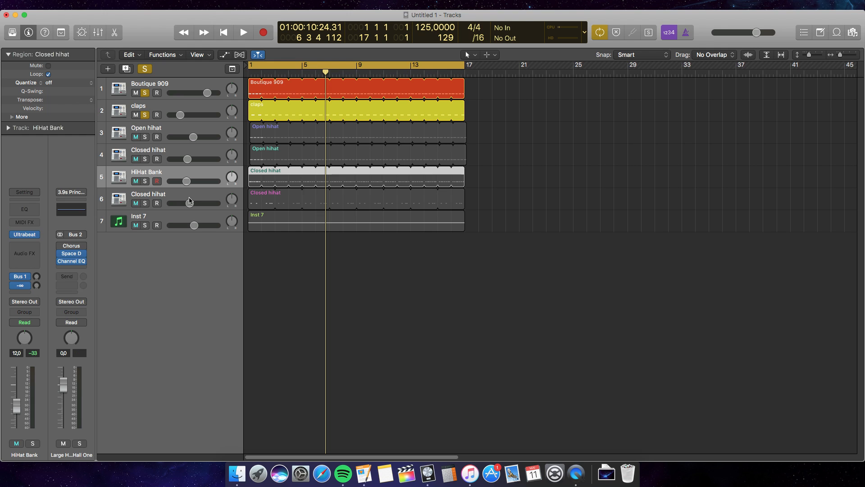
{"action": "key", "text": "Down"}
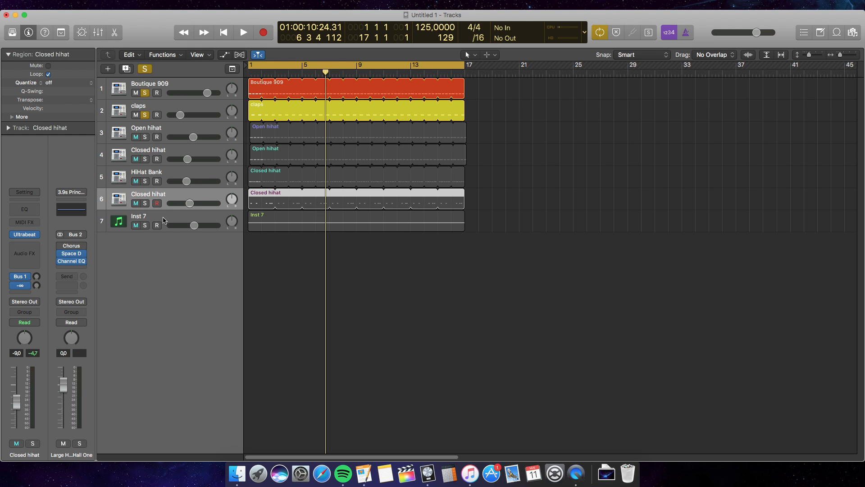
{"action": "left_click", "coordinate": [166, 213]}
{"action": "left_click", "coordinate": [37, 289]}
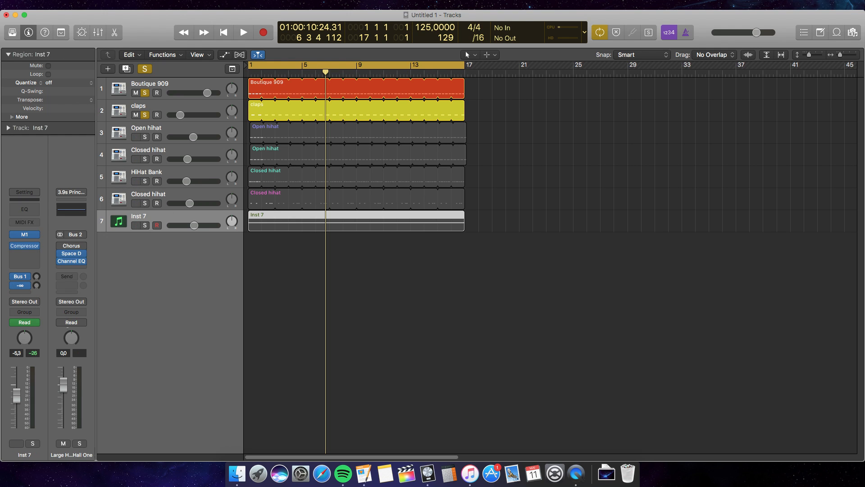
- Clear all solos and play the full mix briefly to check it without the Bus 2 reverb
{"action": "left_click", "coordinate": [145, 69]}
{"action": "key", "text": "space"}
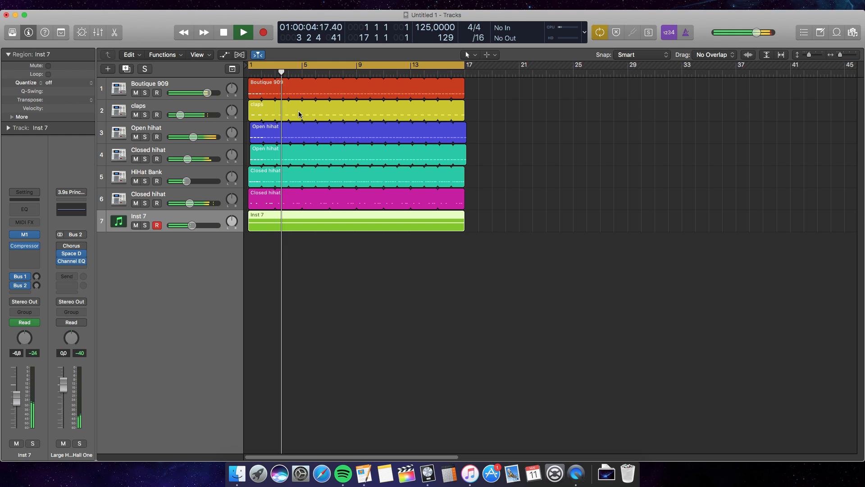
{"action": "key", "text": "space"}
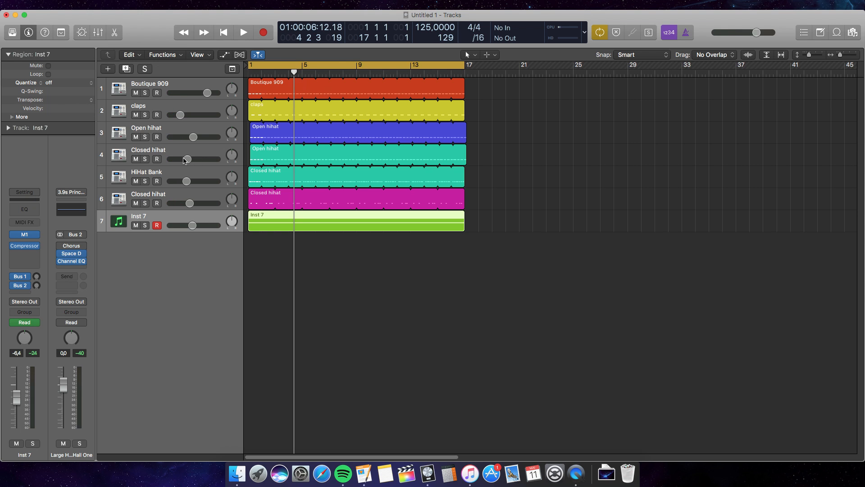
- Solo the Open hihat track and play it from the start to audition it
{"action": "left_click", "coordinate": [146, 137]}
{"action": "left_click", "coordinate": [200, 132]}
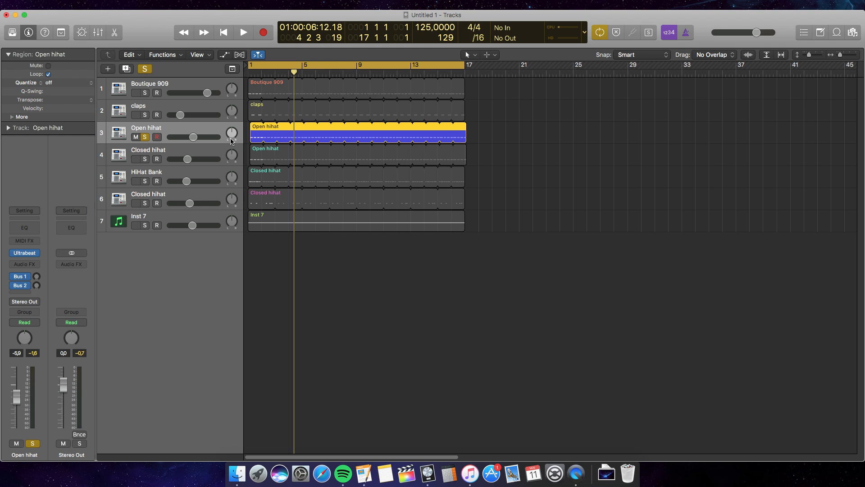
{"action": "key", "text": "Return"}
{"action": "key", "text": "space"}
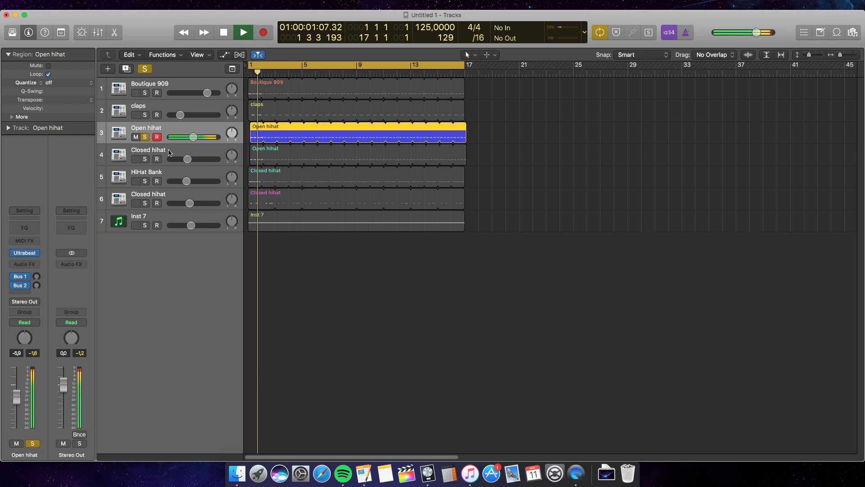
{"action": "key", "text": "space"}
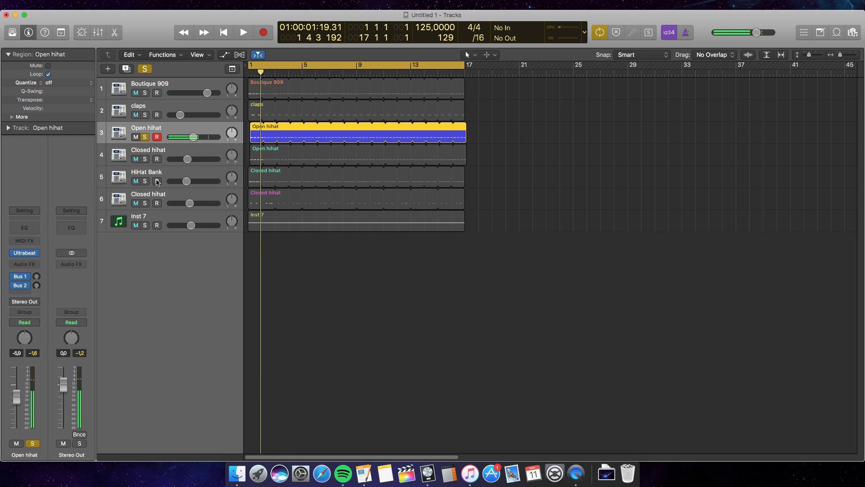
- Add a Channel EQ to the Open hihat track and play the soloed track to see its spectrum
{"action": "left_click", "coordinate": [38, 230]}
{"action": "left_click_drag", "start_coordinate": [266, 48], "coordinate": [401, 192]}
{"action": "key", "text": "space"}
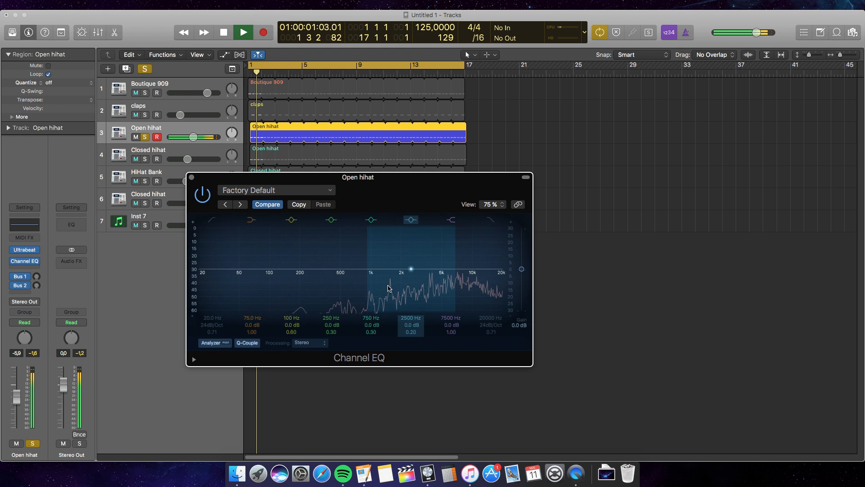
{"action": "key", "text": "space"}
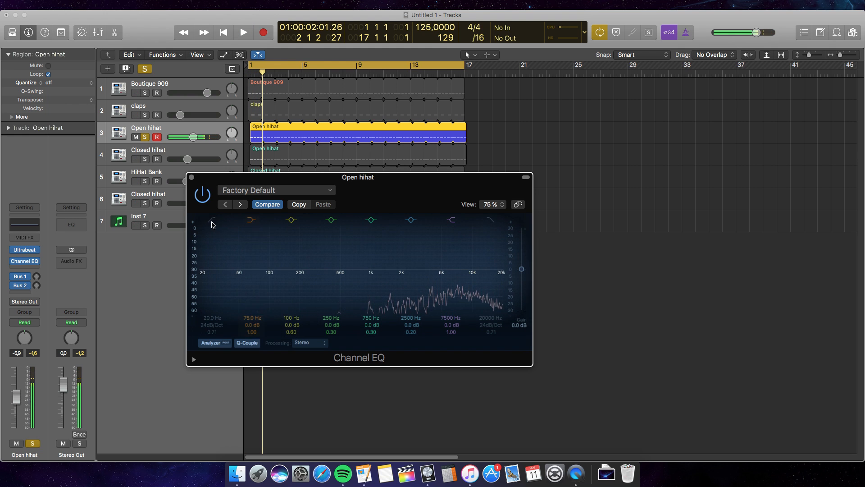
- Enable the low-cut filter on the Open hihat EQ and raise it to 455 Hz with a 48 dB/Oct slope while auditioning
{"action": "left_click", "coordinate": [211, 221]}
{"action": "left_click_drag", "start_coordinate": [211, 273], "coordinate": [242, 274]}
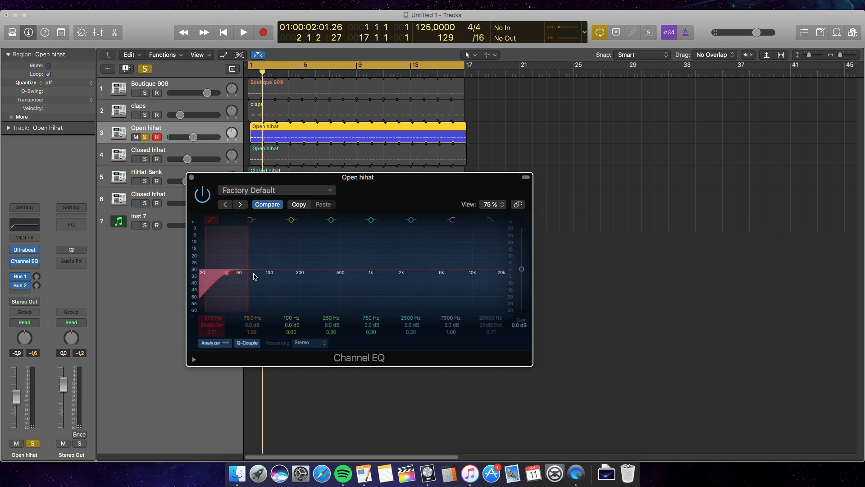
{"action": "left_click_drag", "start_coordinate": [246, 283], "coordinate": [345, 278]}
{"action": "key", "text": "space"}
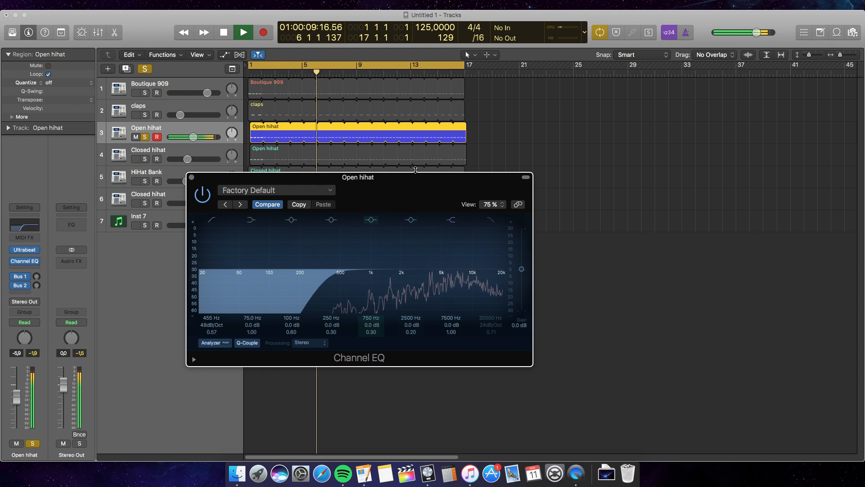
{"action": "key", "text": "space"}
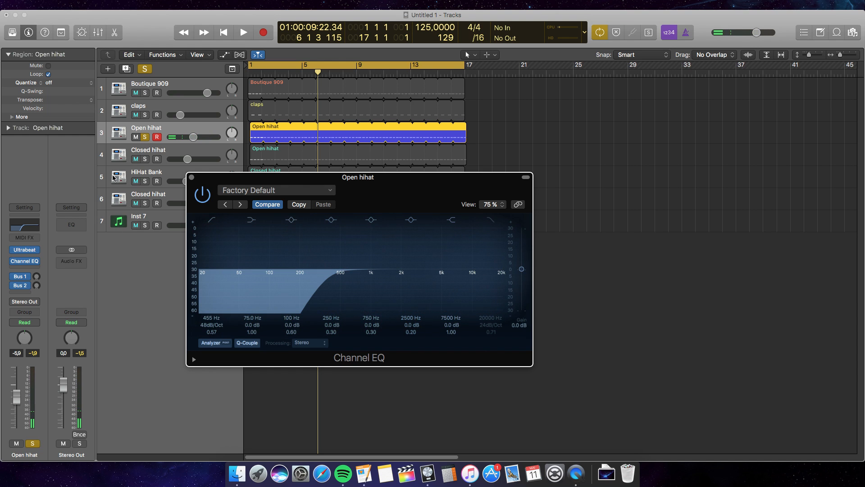
- Close the Open hihat EQ, remove the track's solo and play the full mix from the start
{"action": "left_click", "coordinate": [192, 177]}
{"action": "key", "text": "space"}
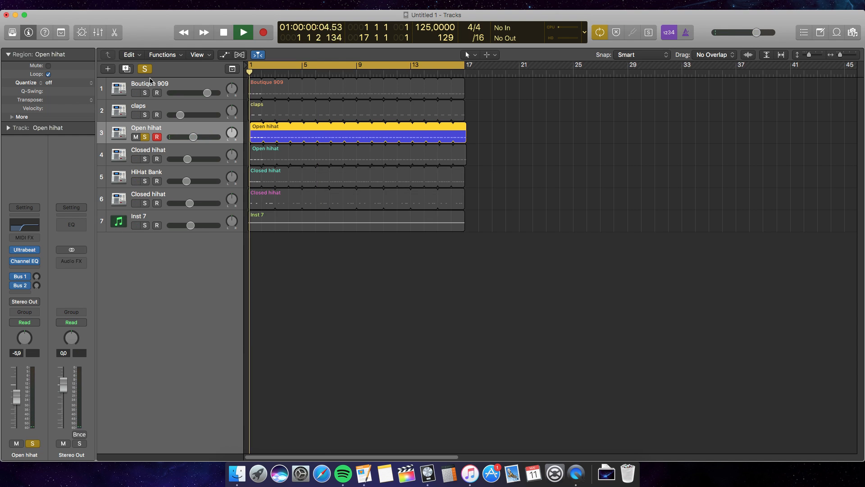
{"action": "key", "text": "s"}
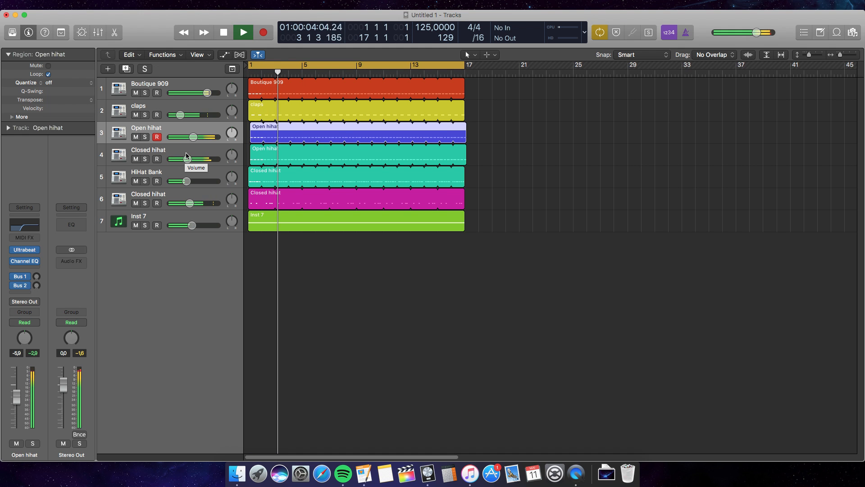
- Solo the Closed hihat on track 4, audition it from the start, and remove its solo
{"action": "left_click", "coordinate": [176, 164]}
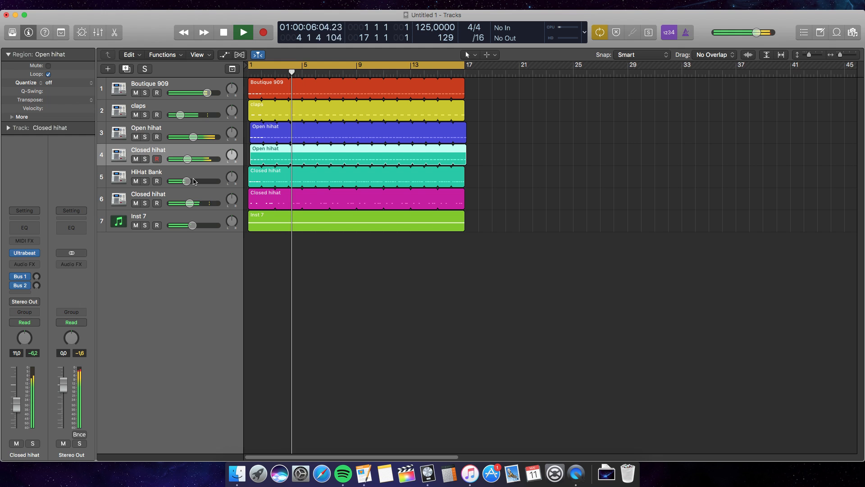
{"action": "key", "text": "space"}
{"action": "left_click", "coordinate": [145, 159]}
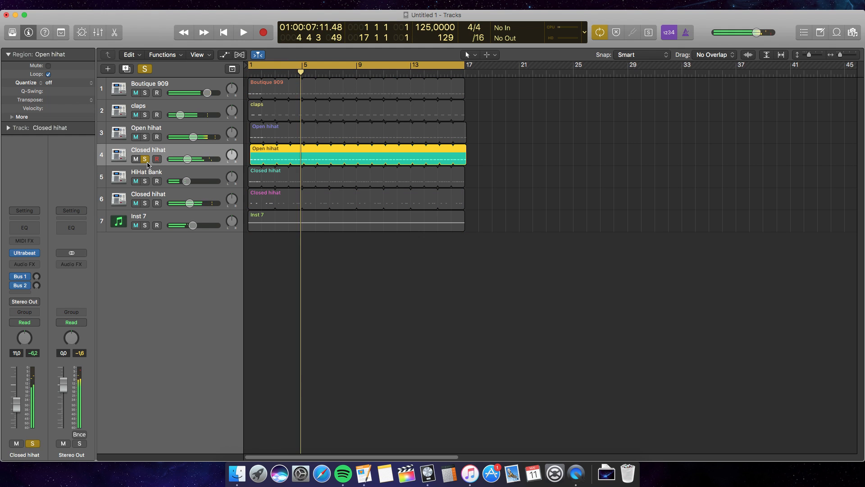
{"action": "key", "text": "space"}
{"action": "key", "text": "space"}
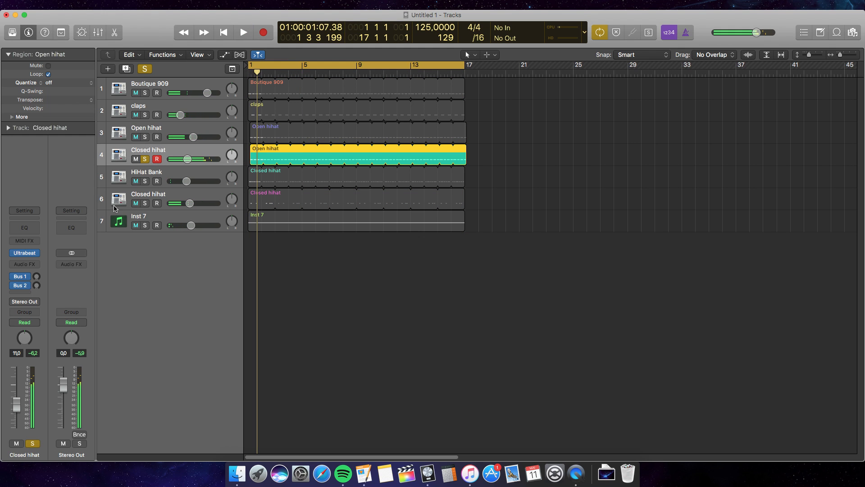
{"action": "left_click", "coordinate": [146, 159]}
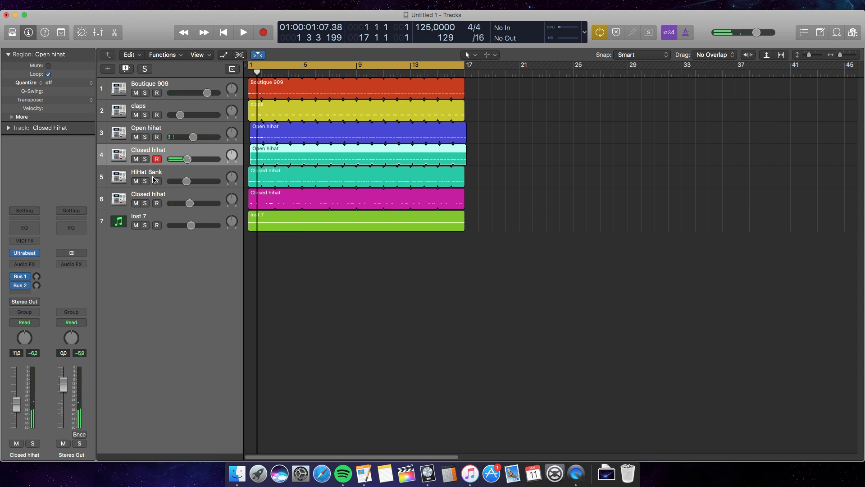
- Solo the Open hihat and the track 4 Closed hihat and compare how they sound together
{"action": "left_click", "coordinate": [145, 138]}
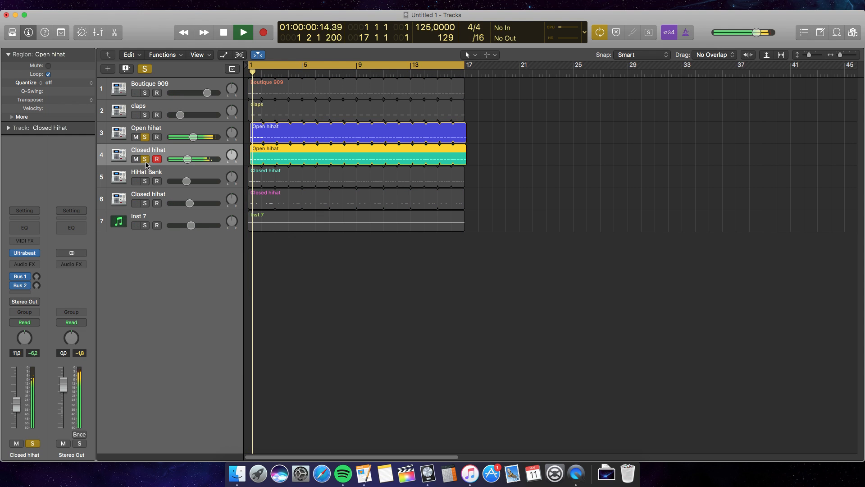
{"action": "left_click", "coordinate": [146, 161]}
{"action": "left_click", "coordinate": [146, 162]}
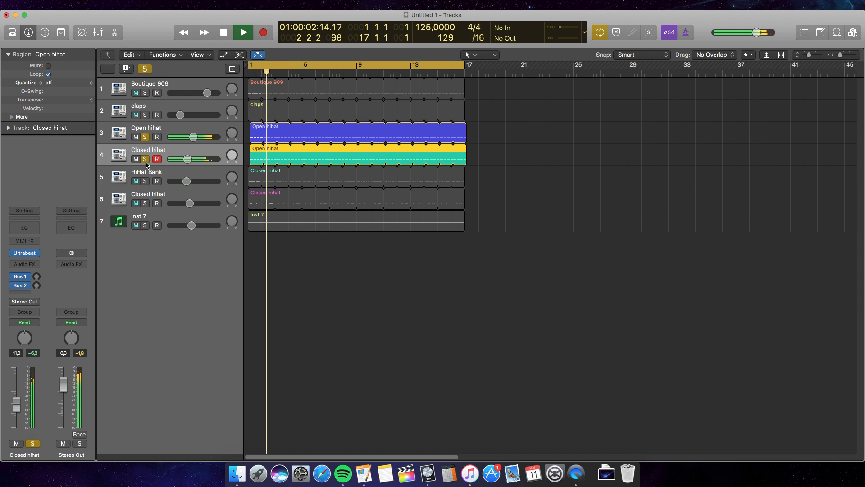
{"action": "key", "text": "space"}
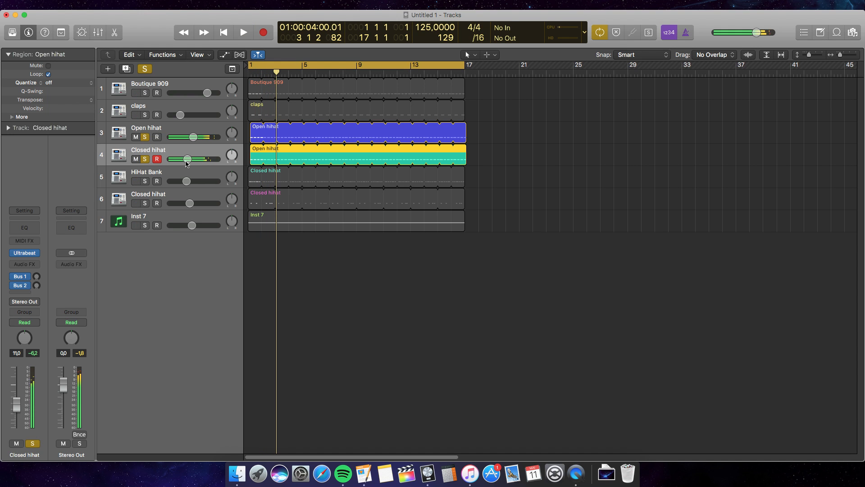
- Lower the volume of the track 4 Closed hihat to -15.2 dB and clear both hi-hat solos
{"action": "left_click_drag", "start_coordinate": [187, 164], "coordinate": [183, 163]}
{"action": "left_click", "coordinate": [148, 159]}
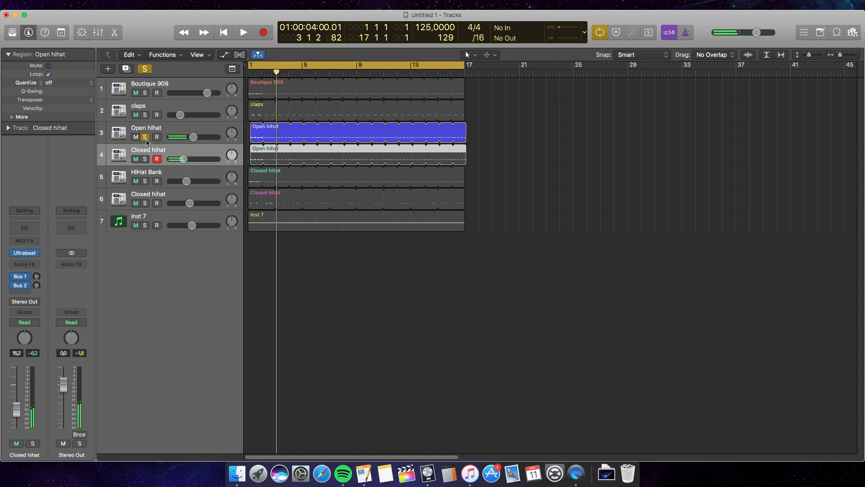
{"action": "left_click", "coordinate": [145, 138]}
- Enable a 24 dB/Oct high-cut filter above 10 kHz on the Open hihat EQ, close it and play the full mix
{"action": "left_click", "coordinate": [201, 134]}
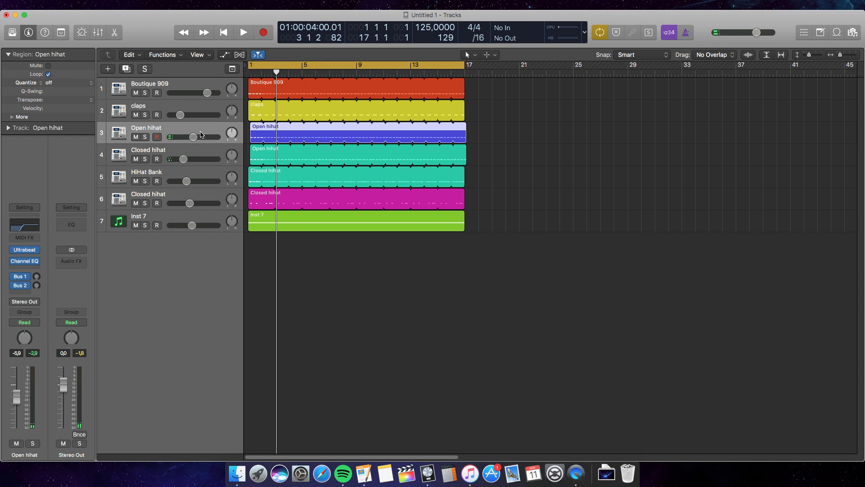
{"action": "left_click", "coordinate": [38, 228]}
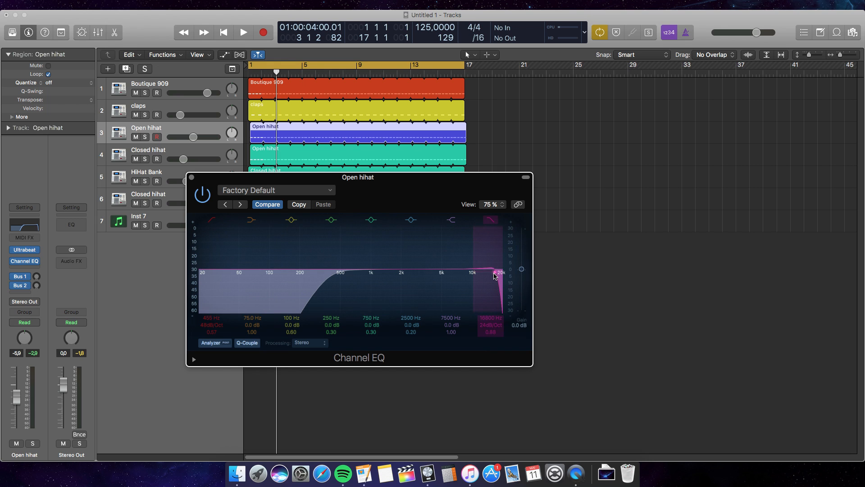
{"action": "left_click", "coordinate": [192, 177]}
{"action": "key", "text": "Return"}
{"action": "key", "text": "space"}
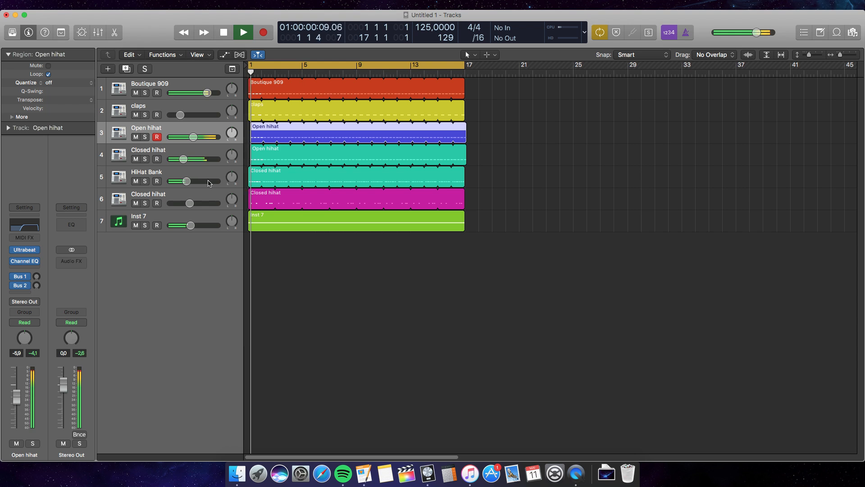
- Add a Channel EQ with its analyzer on to the track 4 Closed hihat and move its window clear of the upper tracks
{"action": "left_click", "coordinate": [193, 153]}
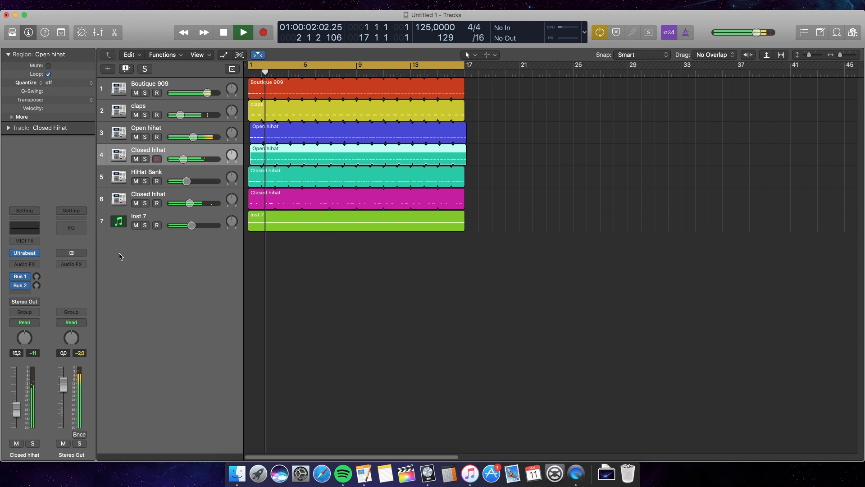
{"action": "left_click", "coordinate": [25, 225]}
{"action": "left_click", "coordinate": [51, 203]}
{"action": "left_click_drag", "start_coordinate": [263, 57], "coordinate": [476, 186]}
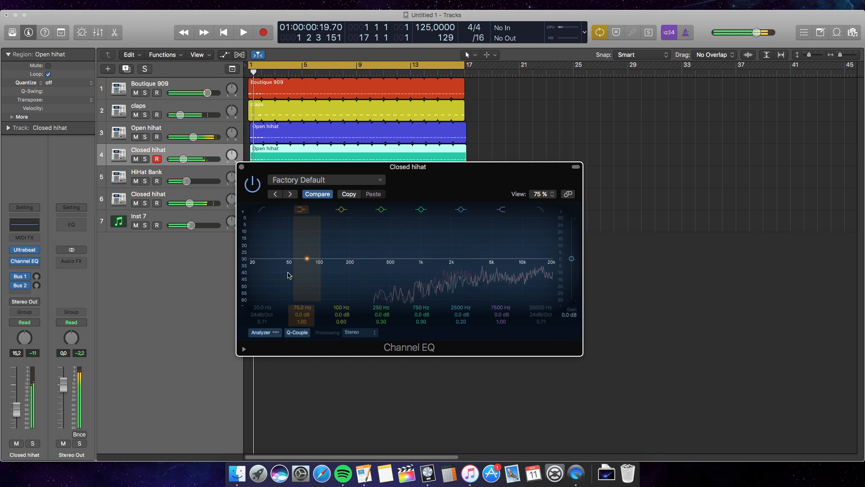
- Set a 48 dB/Oct low cut at 1880 Hz and a 24 dB/Oct high cut at 17000 Hz, and close the EQ
{"action": "left_click", "coordinate": [260, 265]}
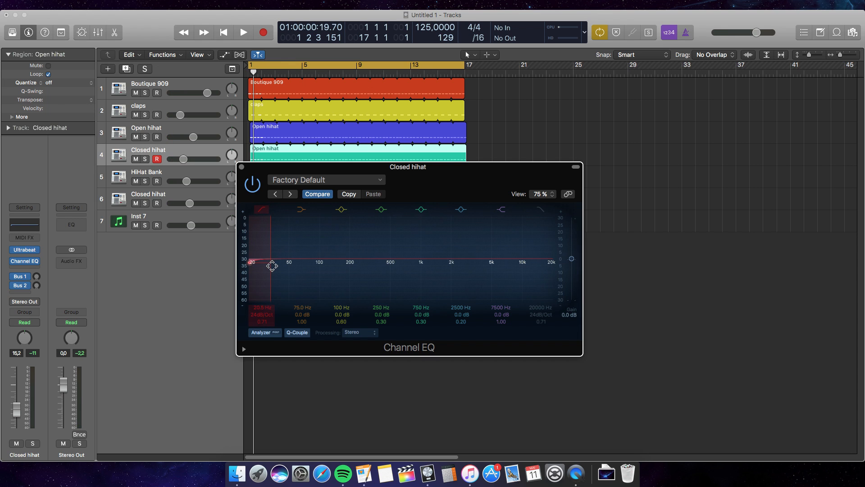
{"action": "left_click_drag", "start_coordinate": [271, 266], "coordinate": [365, 264]}
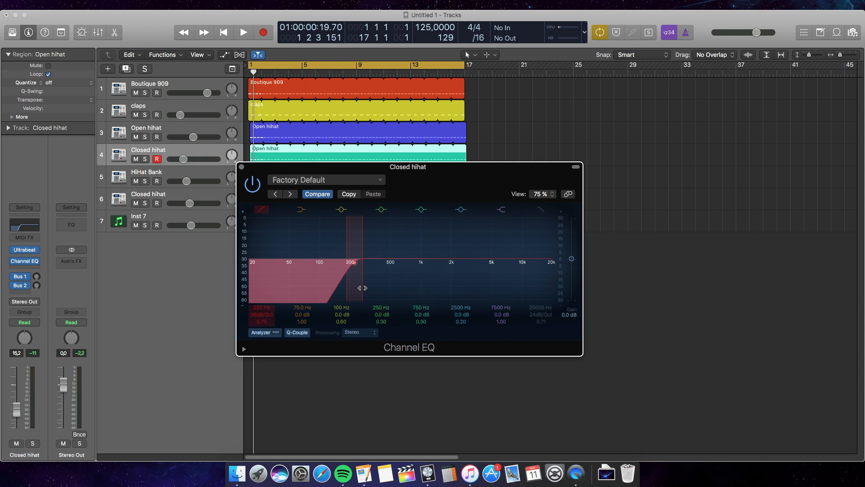
{"action": "key", "text": "space"}
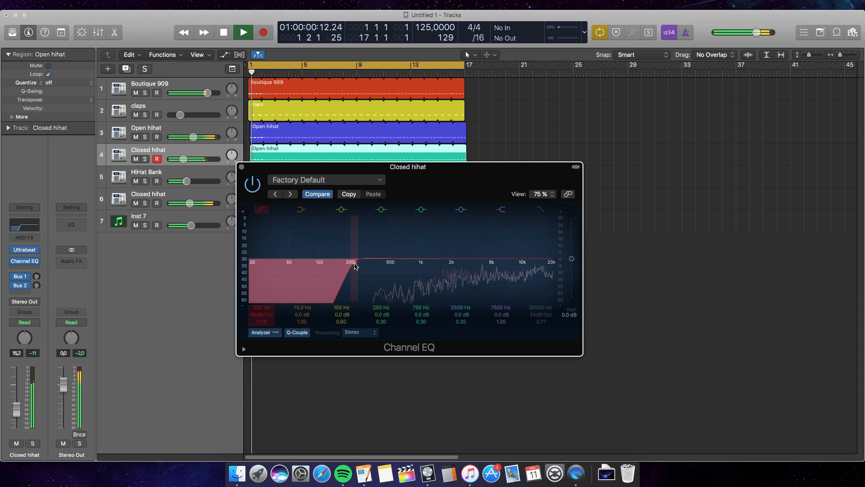
{"action": "left_click_drag", "start_coordinate": [353, 263], "coordinate": [451, 268]}
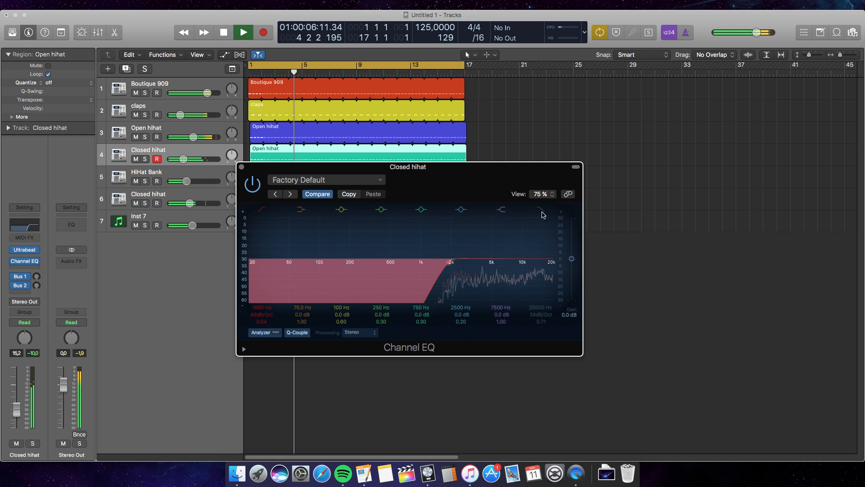
{"action": "left_click_drag", "start_coordinate": [550, 264], "coordinate": [546, 264]}
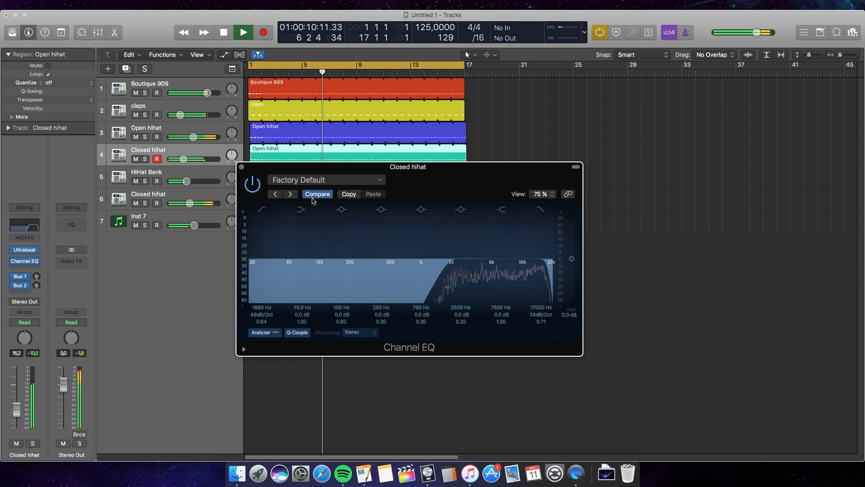
{"action": "left_click", "coordinate": [241, 167]}
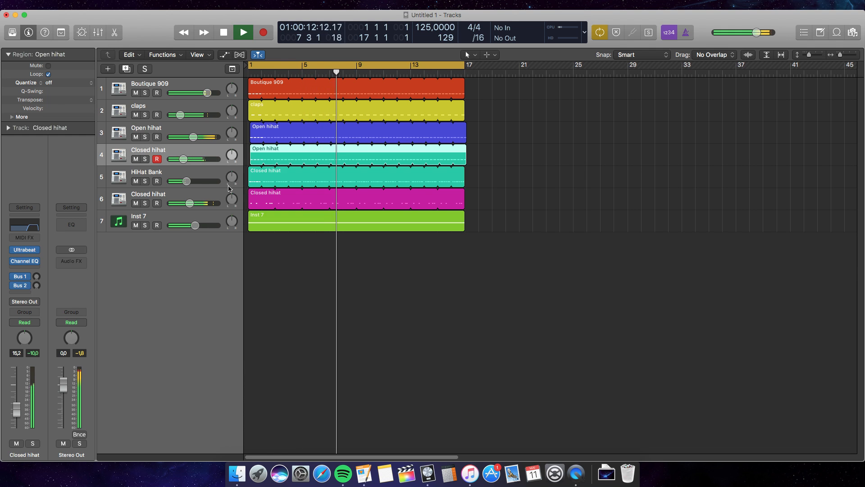
- Compare the mix with and without the track 4 Closed hihat, and briefly audition the HiHat Bank in solo
{"action": "left_click", "coordinate": [136, 160]}
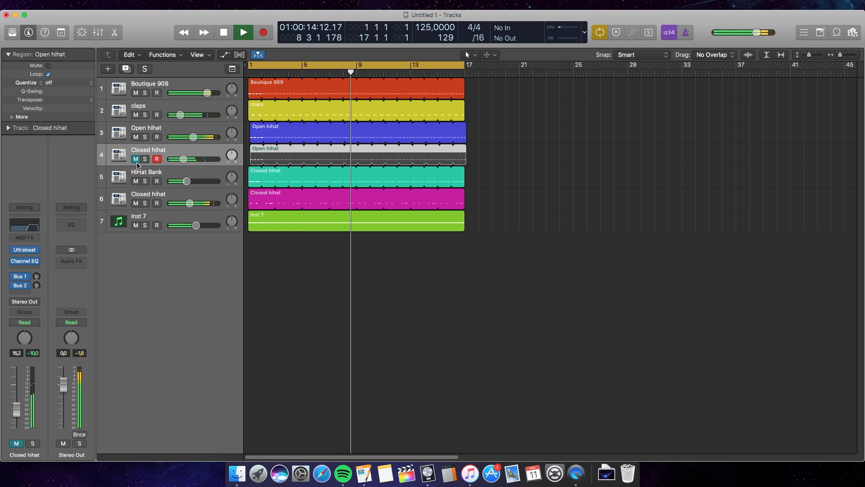
{"action": "left_click", "coordinate": [137, 161]}
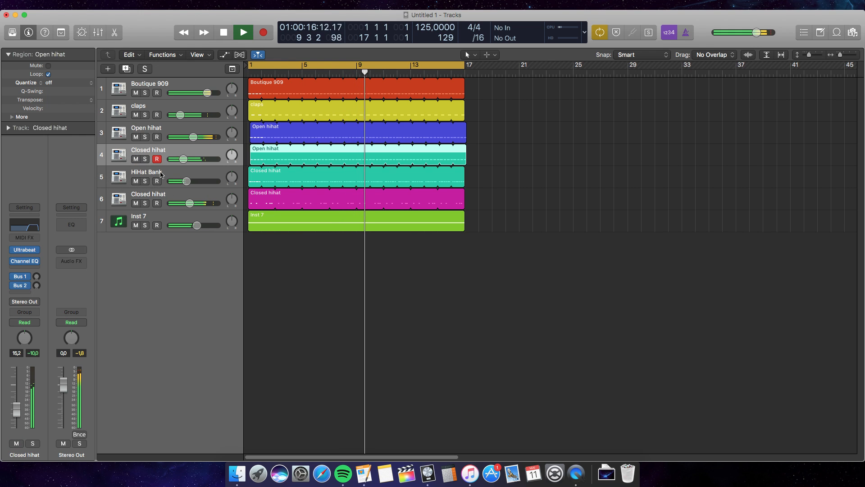
{"action": "left_click", "coordinate": [145, 182]}
{"action": "left_click", "coordinate": [146, 181]}
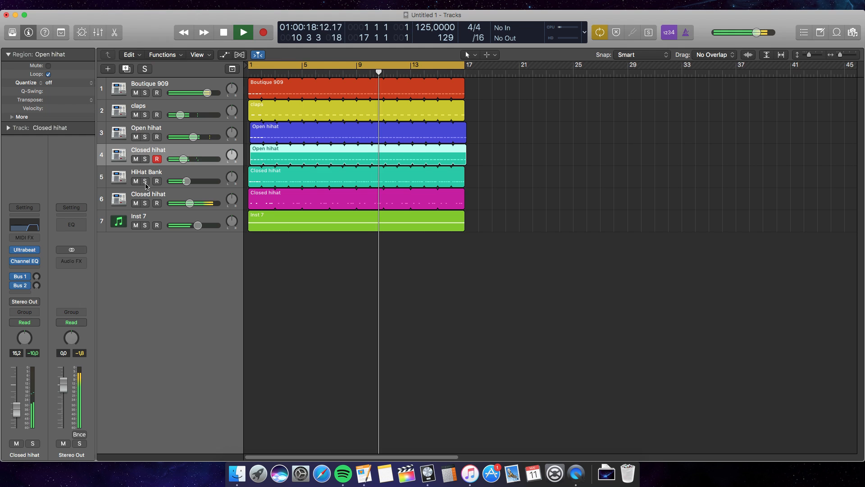
{"action": "left_click", "coordinate": [178, 171]}
{"action": "left_click", "coordinate": [145, 182]}
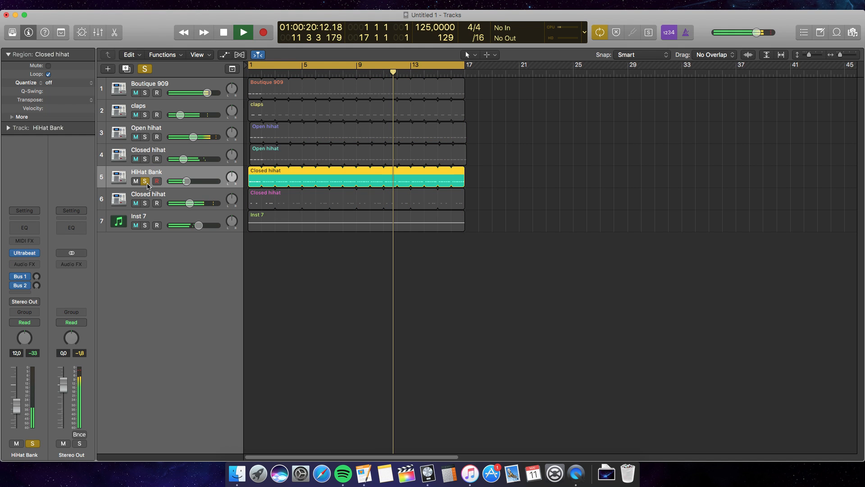
{"action": "left_click", "coordinate": [145, 182]}
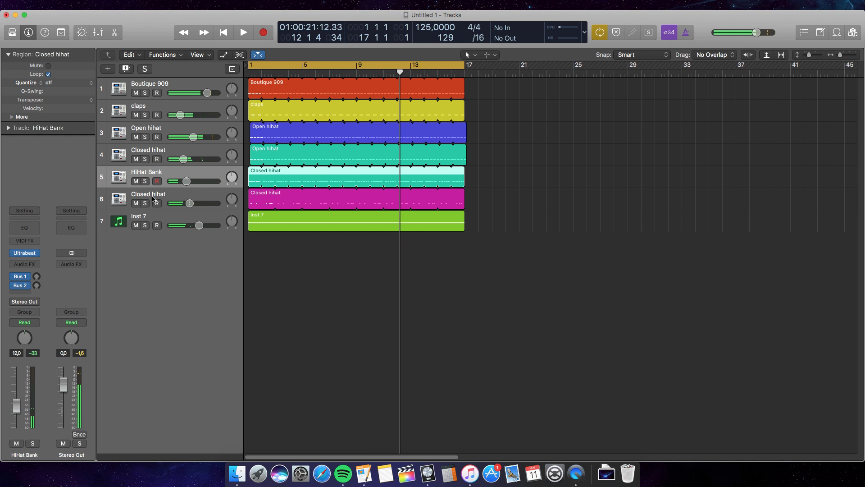
- Audition the track 4 Closed hihat while adding the Boutique 909, Open hihat, claps and HiHat Bank in solo, and clear all solos
{"action": "left_click", "coordinate": [145, 160]}
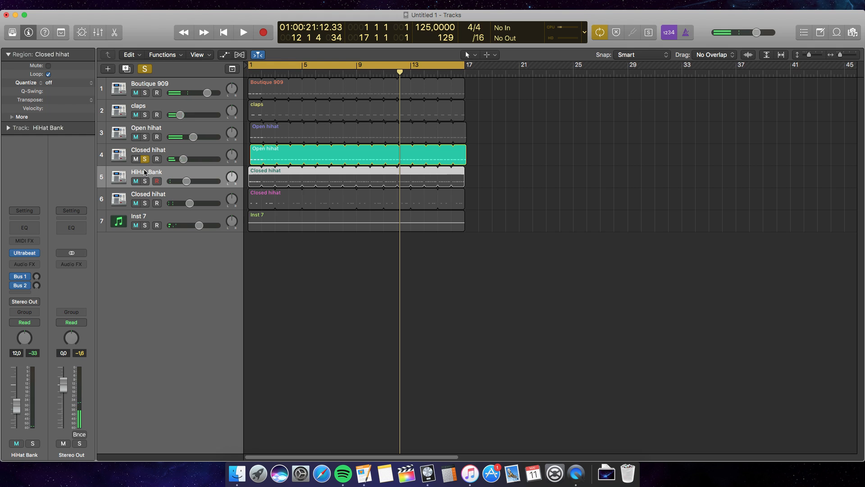
{"action": "key", "text": "space"}
{"action": "left_click", "coordinate": [145, 93]}
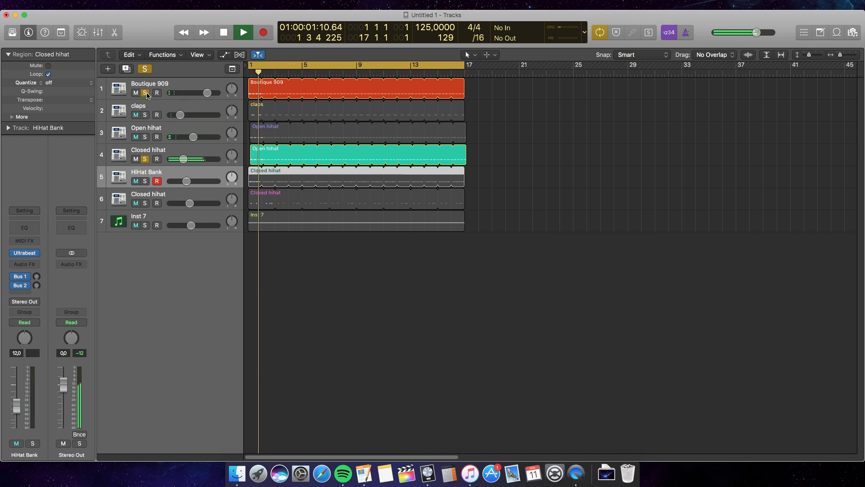
{"action": "left_click", "coordinate": [145, 137]}
{"action": "left_click", "coordinate": [145, 115]}
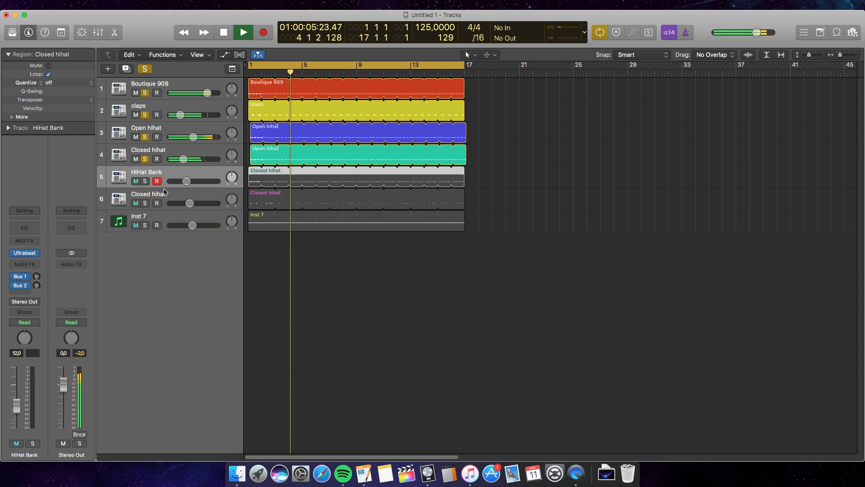
{"action": "left_click", "coordinate": [145, 182]}
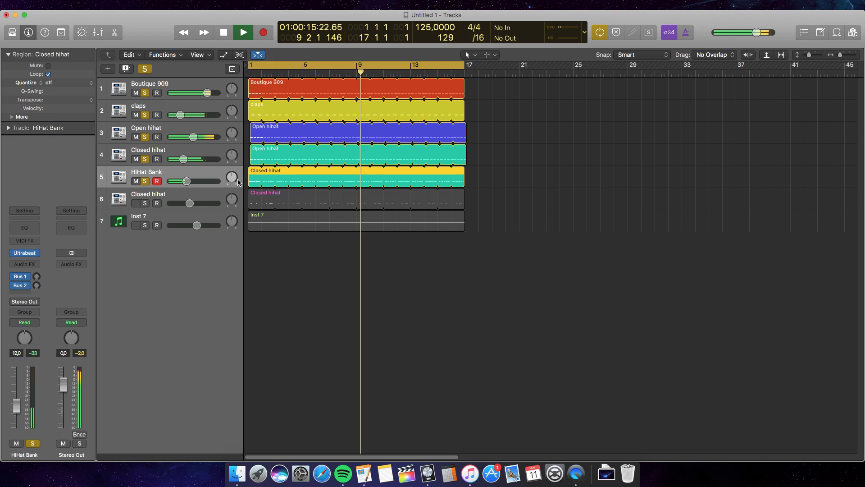
{"action": "key", "text": "space"}
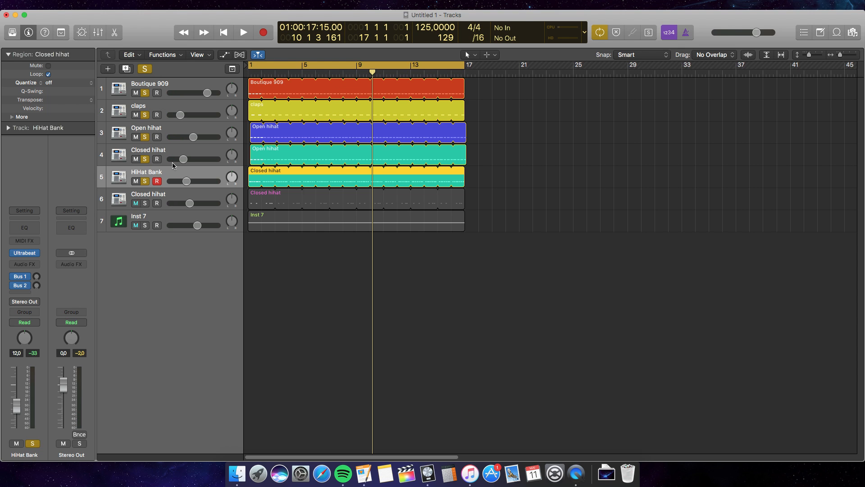
{"action": "left_click", "coordinate": [142, 71]}
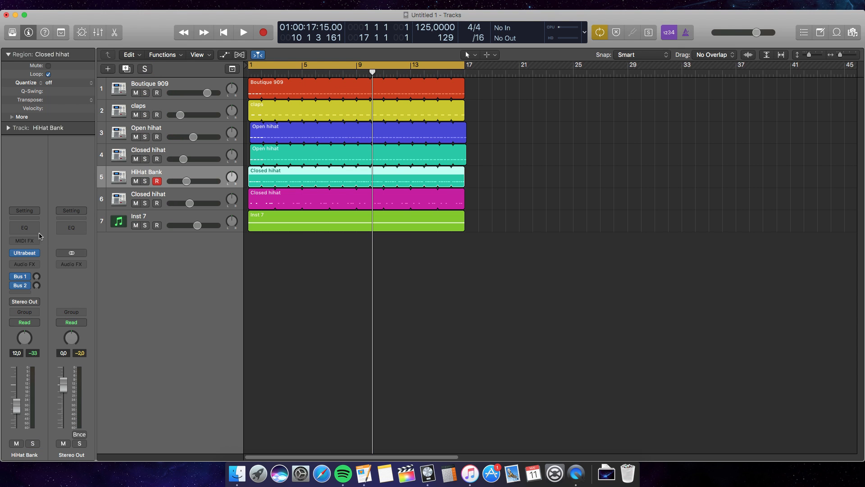
- Add a Channel EQ with its analyzer on to the HiHat Bank, check its spectrum during playback and close it
{"action": "left_click", "coordinate": [24, 226]}
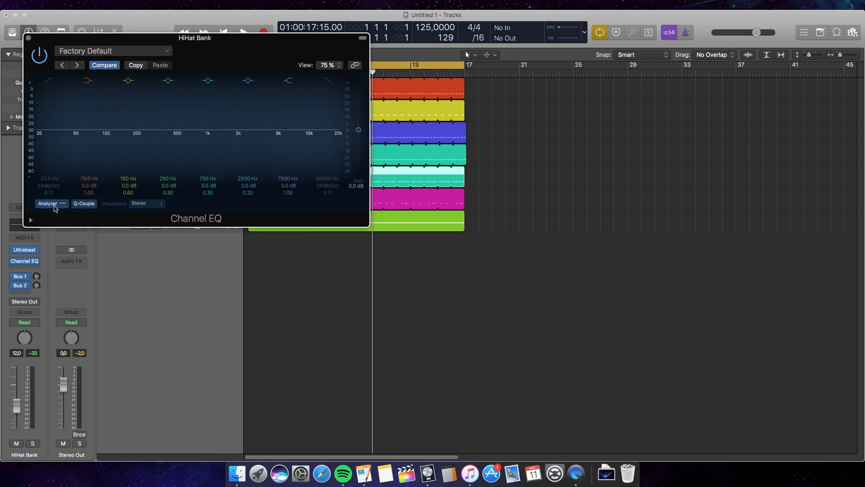
{"action": "key", "text": "space"}
{"action": "left_click_drag", "start_coordinate": [235, 56], "coordinate": [258, 80]}
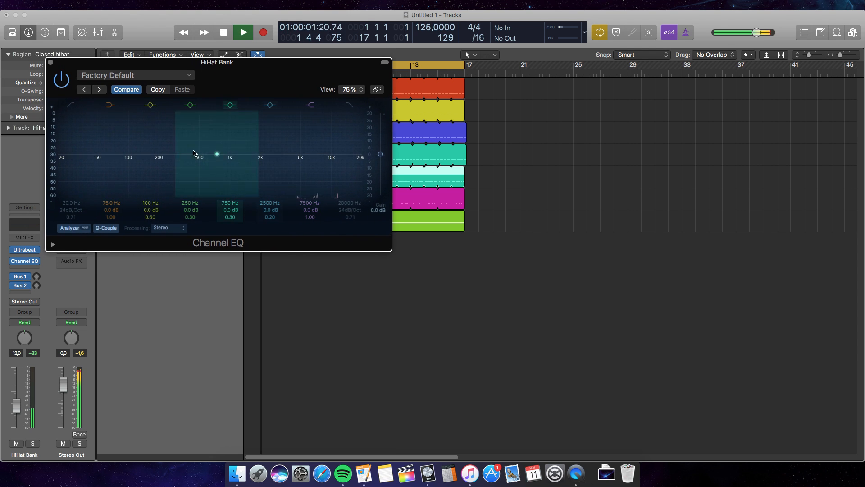
{"action": "key", "text": "space"}
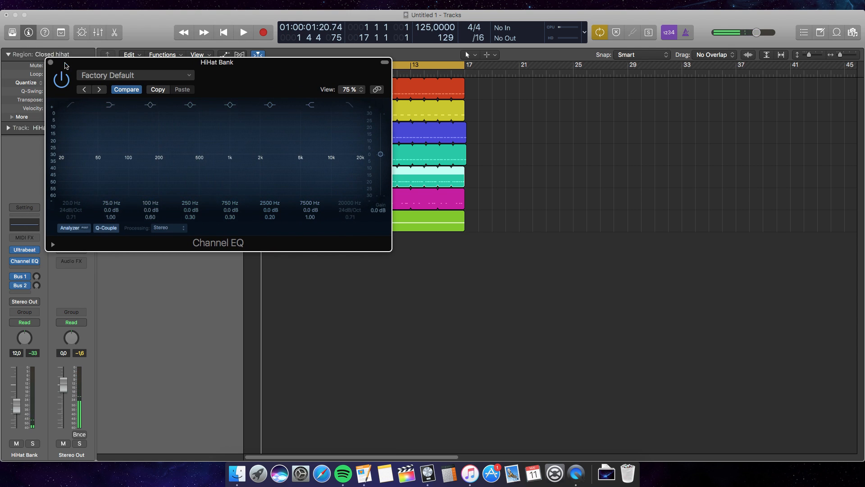
{"action": "left_click", "coordinate": [50, 63]}
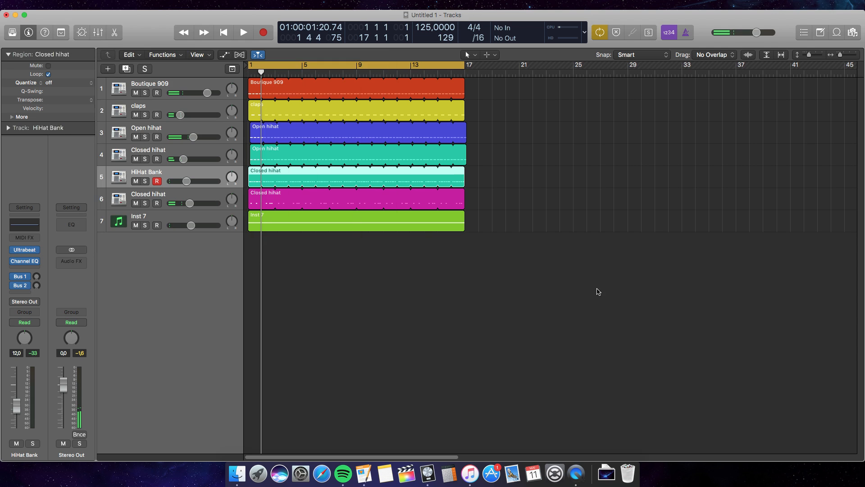
- Add a Channel EQ to the track 6 Closed hihat, audition the track in solo and clear its solo
{"action": "left_click", "coordinate": [181, 195]}
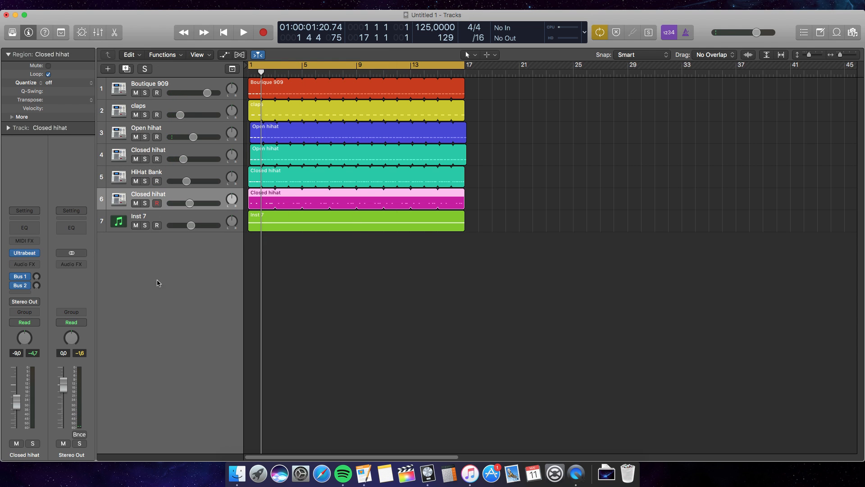
{"action": "left_click", "coordinate": [21, 228]}
{"action": "left_click_drag", "start_coordinate": [248, 67], "coordinate": [659, 345]}
{"action": "left_click", "coordinate": [145, 203]}
{"action": "key", "text": "space"}
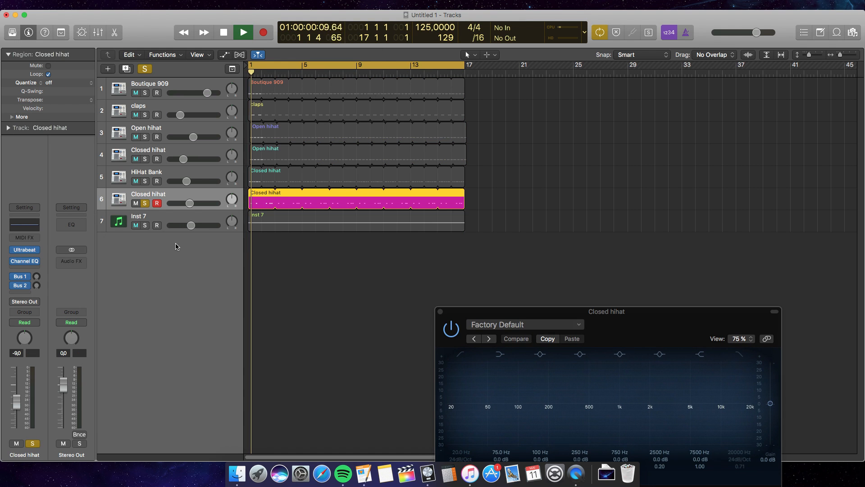
{"action": "left_click", "coordinate": [145, 68]}
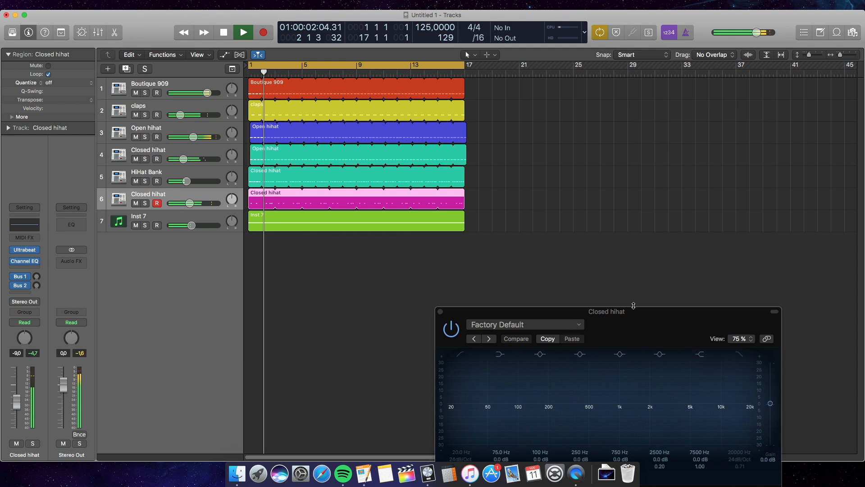
- Turn on the track 6 Closed hihat EQ's analyzer and check the soloed track's spectrum during playback
{"action": "left_click_drag", "start_coordinate": [643, 338], "coordinate": [637, 191]}
{"action": "key", "text": "space"}
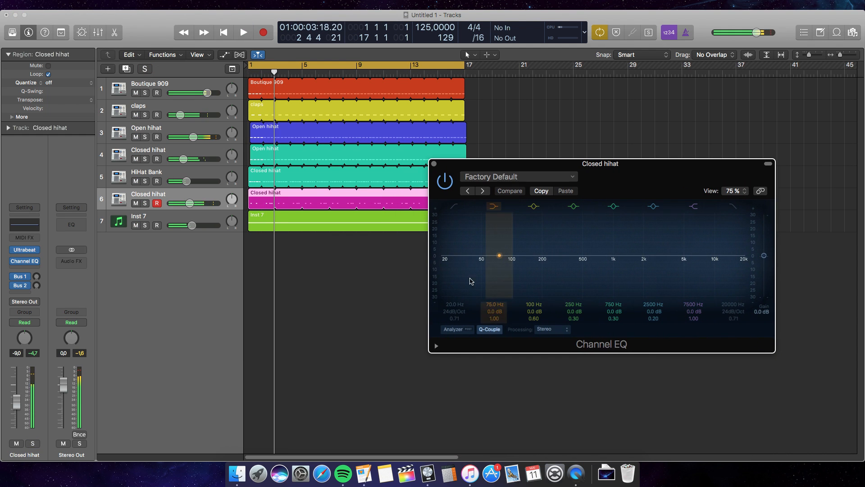
{"action": "left_click", "coordinate": [463, 332]}
{"action": "left_click", "coordinate": [144, 203]}
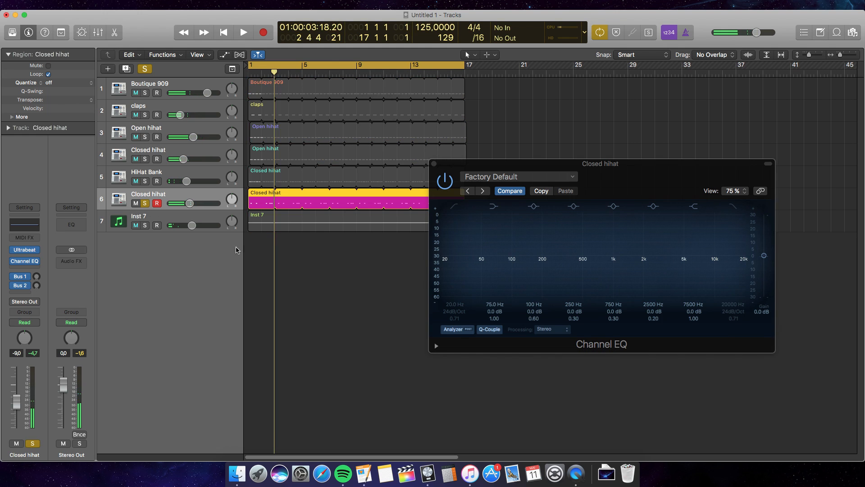
{"action": "key", "text": "space"}
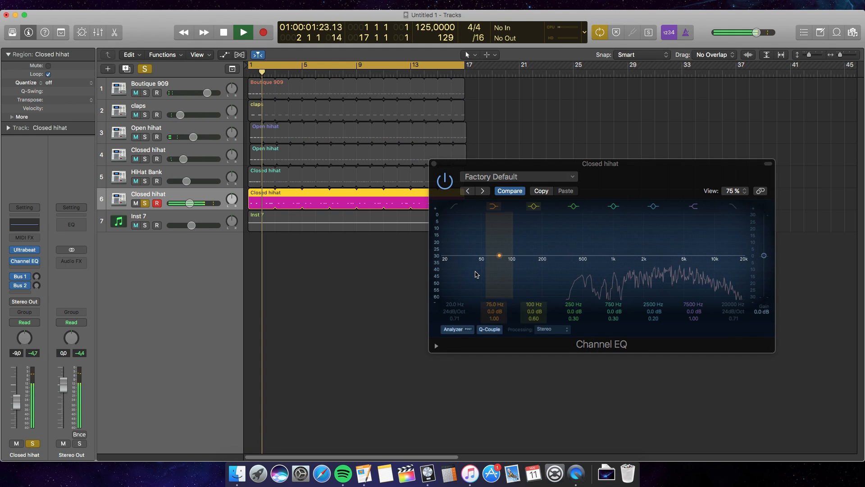
{"action": "key", "text": "space"}
- Enable a 48 dB/Oct low-cut filter at 190 Hz on the track 6 Closed hihat EQ and play the soloed track
{"action": "left_click", "coordinate": [454, 207]}
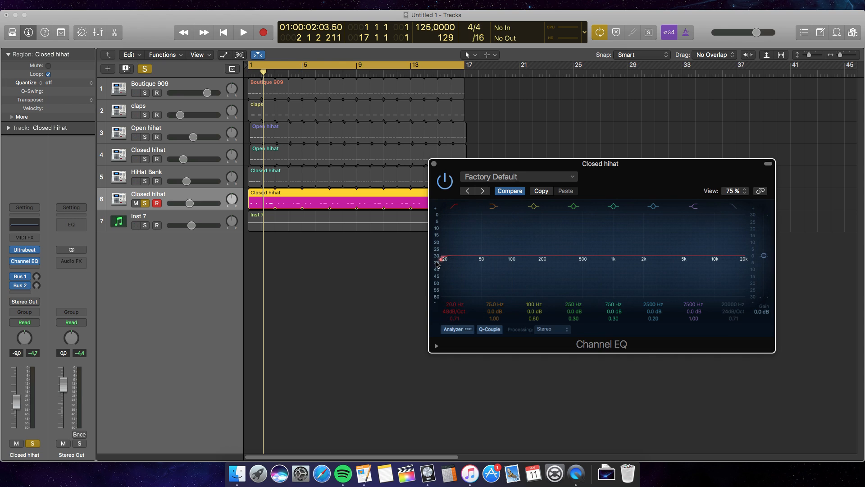
{"action": "left_click_drag", "start_coordinate": [455, 262], "coordinate": [547, 262]}
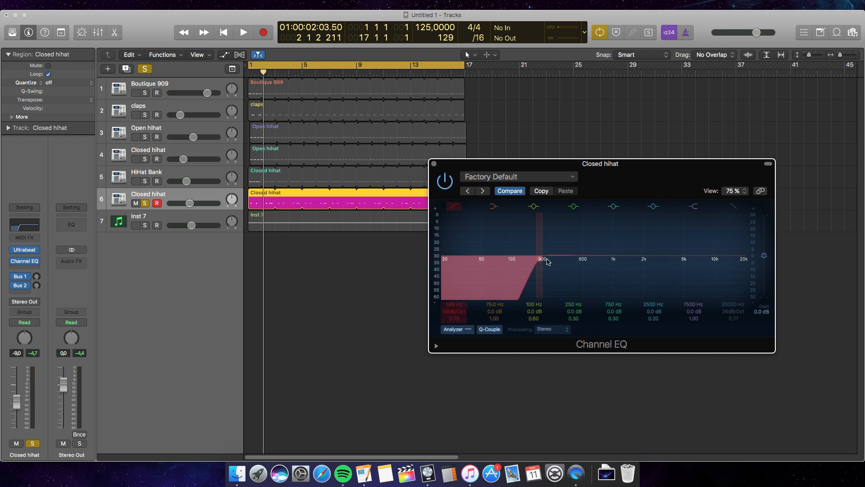
{"action": "key", "text": "space"}
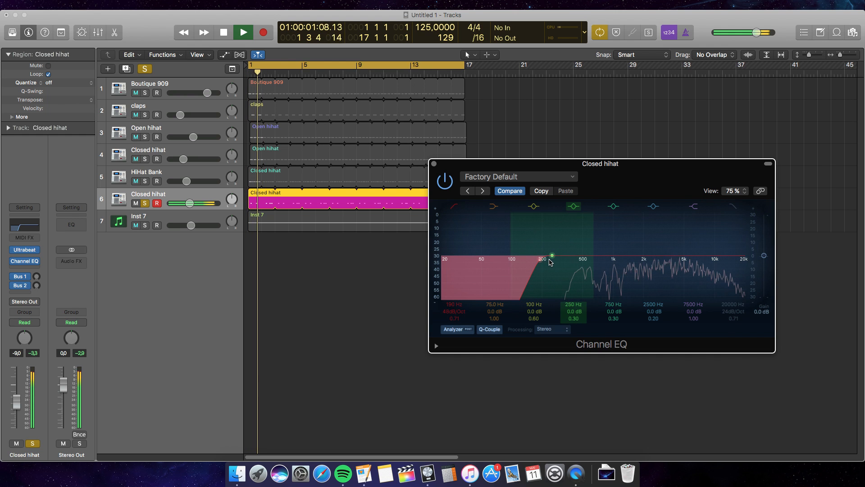
- Set the EQ's 250 Hz band to -0.5 dB at 265 Hz and compare the sound with the low cut off and on
{"action": "left_click_drag", "start_coordinate": [554, 256], "coordinate": [557, 256]}
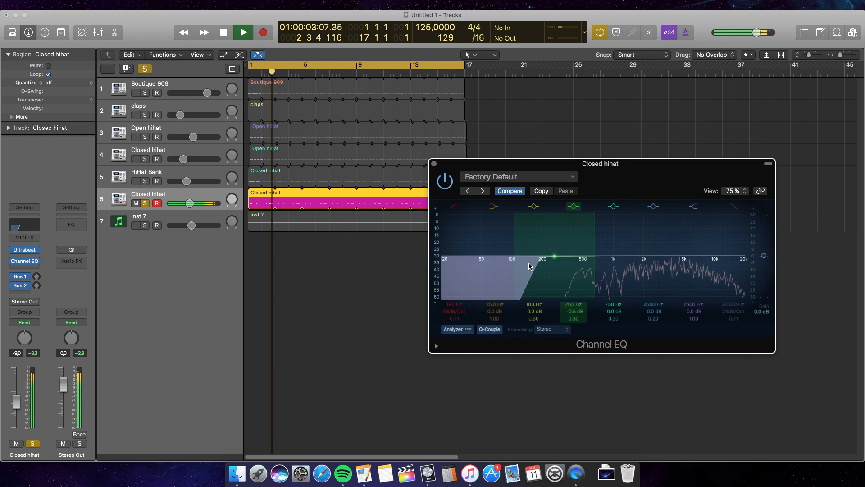
{"action": "left_click", "coordinate": [454, 206]}
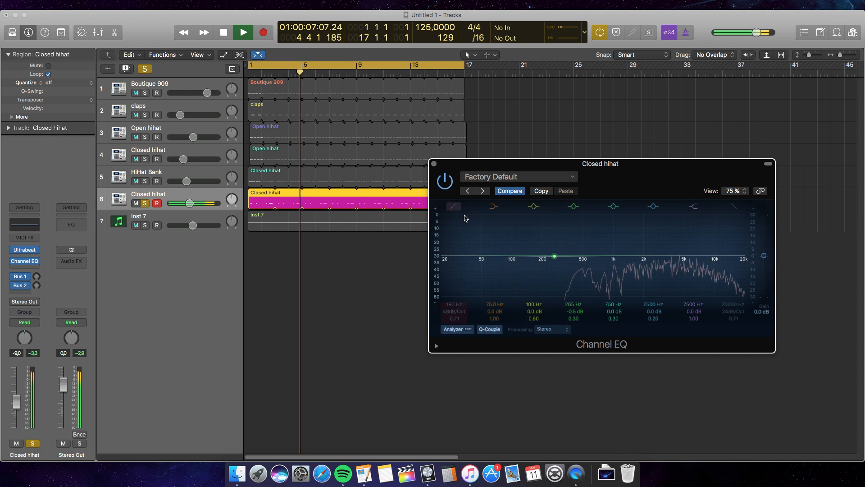
{"action": "left_click", "coordinate": [456, 207]}
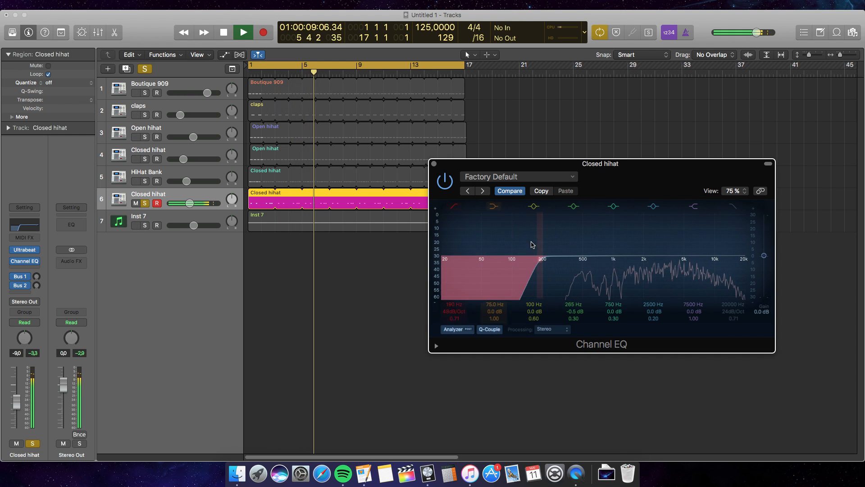
- Raise the track 6 Closed hihat EQ's low cut to 445 Hz during soloed playback and stop the transport
{"action": "left_click_drag", "start_coordinate": [534, 276], "coordinate": [587, 259]}
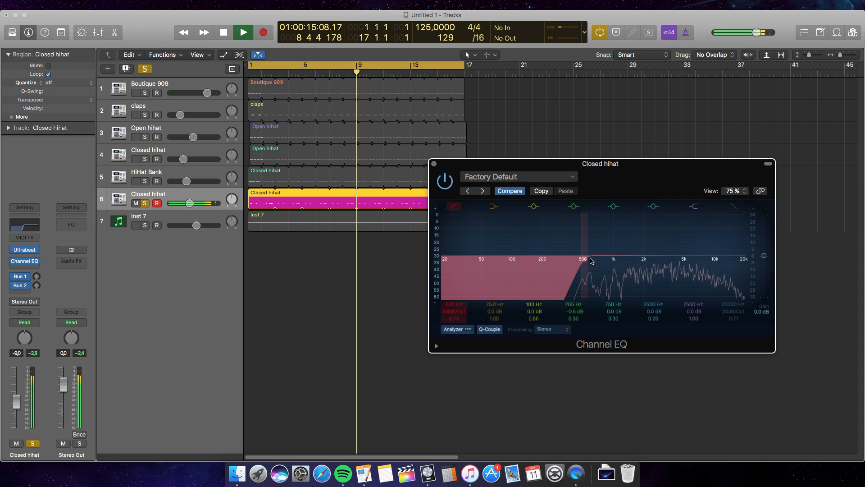
{"action": "left_click_drag", "start_coordinate": [580, 258], "coordinate": [578, 263]}
{"action": "key", "text": "space"}
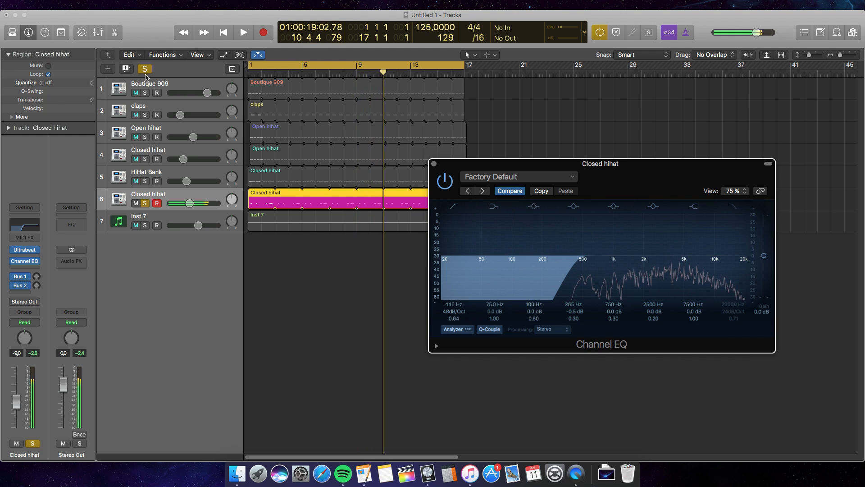
- Clear the solo, play the full mix and close the Closed hihat's Channel EQ
{"action": "left_click", "coordinate": [145, 69]}
{"action": "key", "text": "space"}
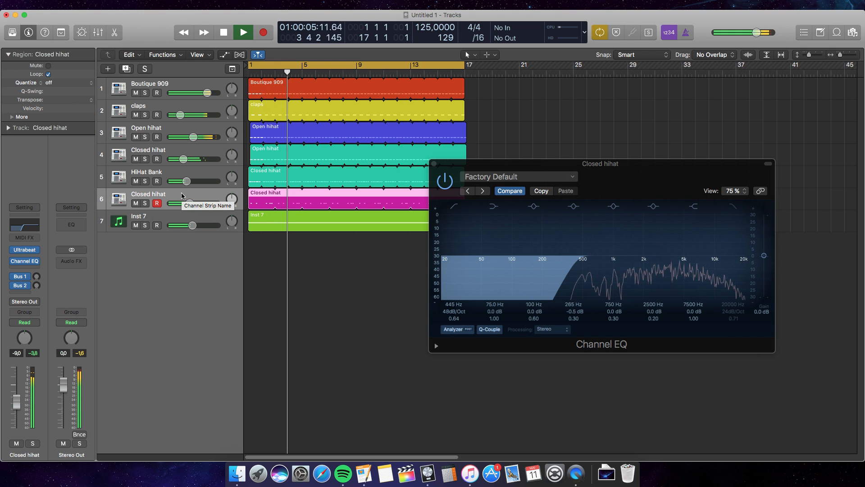
{"action": "left_click", "coordinate": [433, 164]}
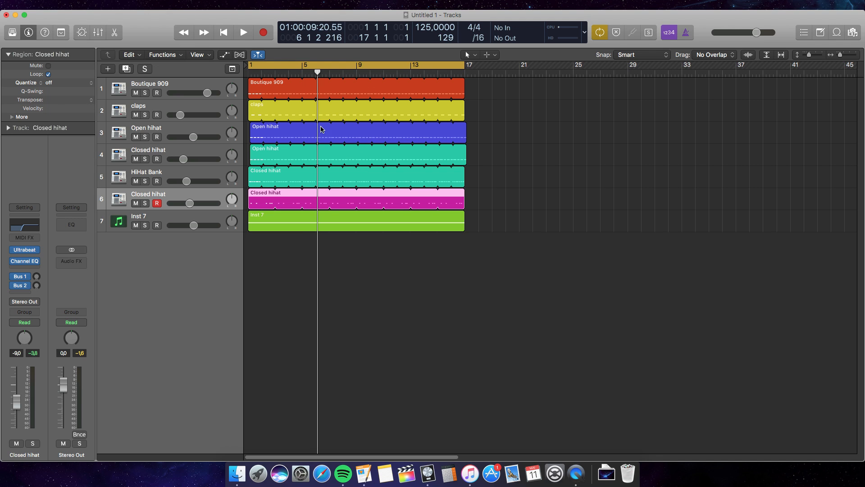
{"action": "left_click", "coordinate": [210, 81]}
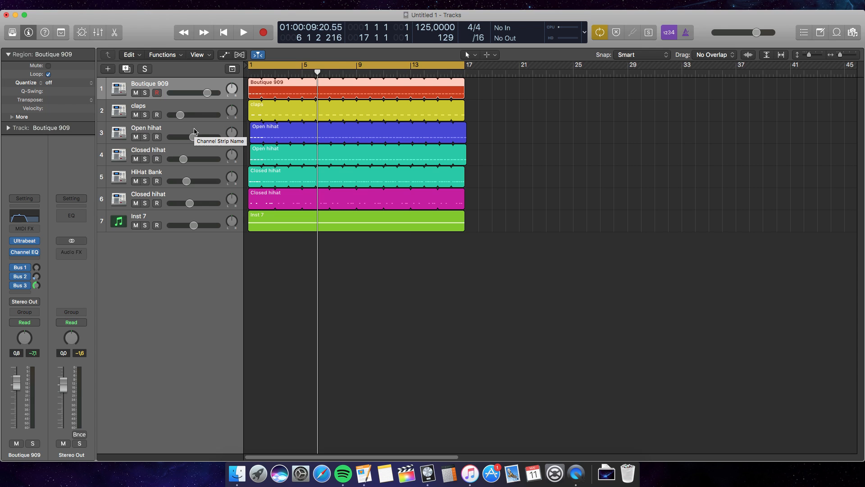
{"action": "double_click", "coordinate": [187, 106]}
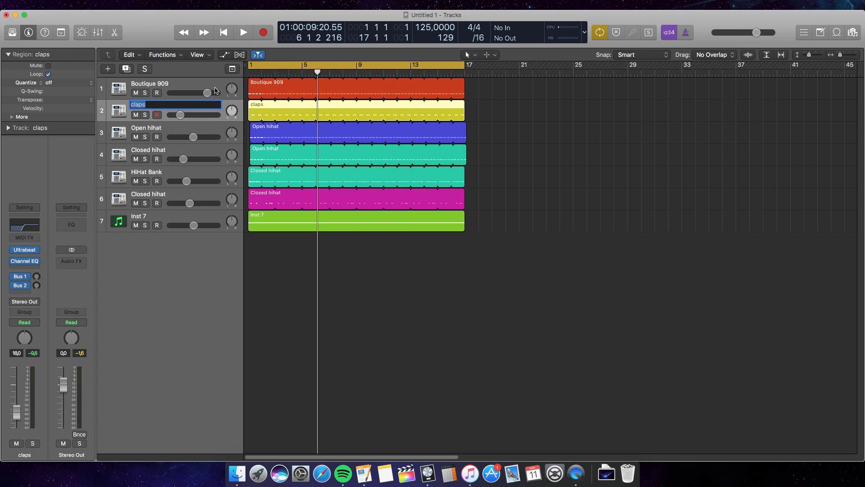
{"action": "left_click", "coordinate": [208, 87]}
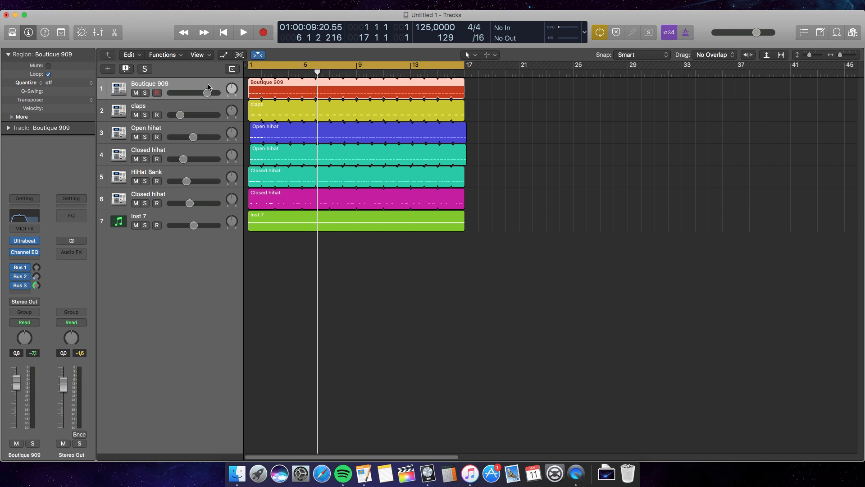
{"action": "left_click", "coordinate": [36, 278]}
- Insert Space Designer on the claps track and play that track in solo
{"action": "left_click", "coordinate": [171, 108]}
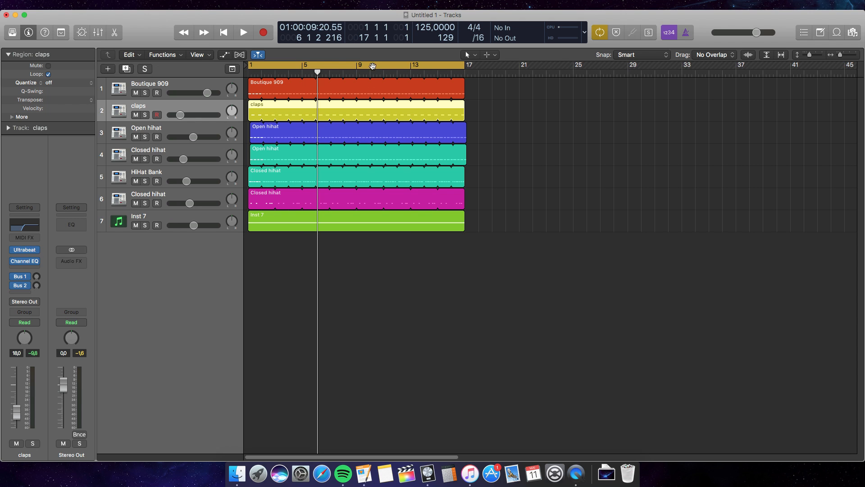
{"action": "left_click", "coordinate": [25, 268]}
{"action": "mouse_move", "coordinate": [67, 308]}
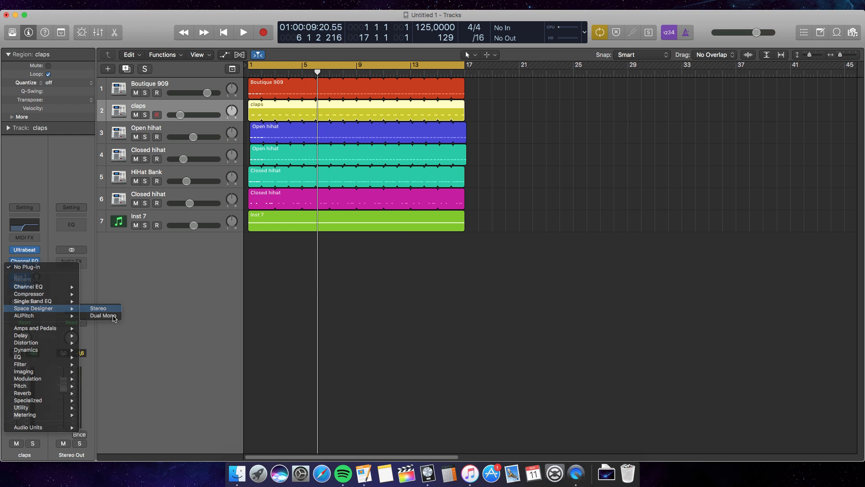
{"action": "left_click", "coordinate": [113, 316]}
{"action": "left_click_drag", "start_coordinate": [217, 47], "coordinate": [311, 245]}
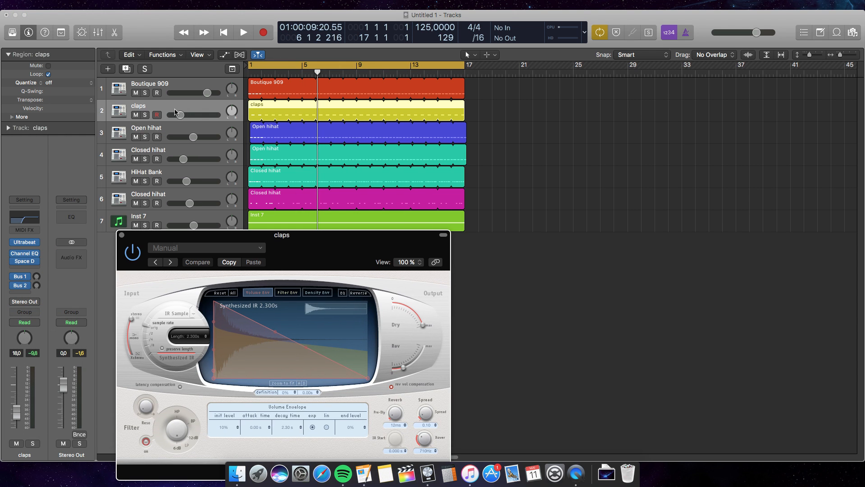
{"action": "left_click", "coordinate": [146, 116]}
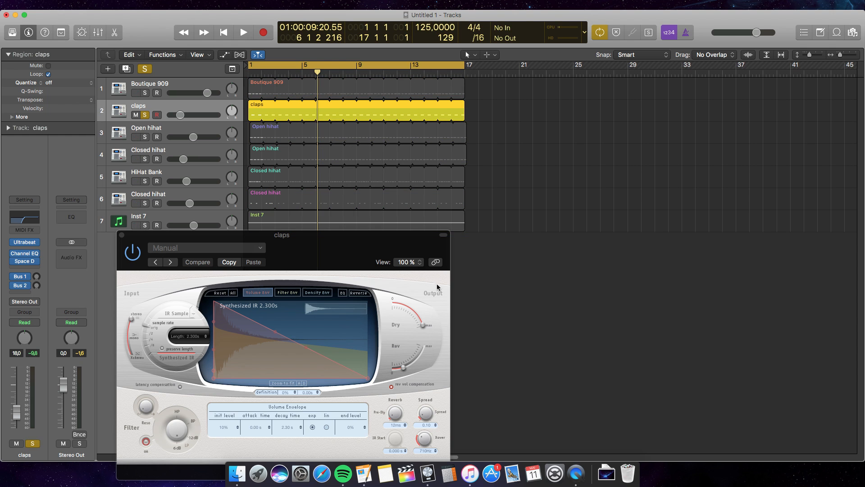
{"action": "left_click_drag", "start_coordinate": [280, 235], "coordinate": [469, 196]}
{"action": "key", "text": "space"}
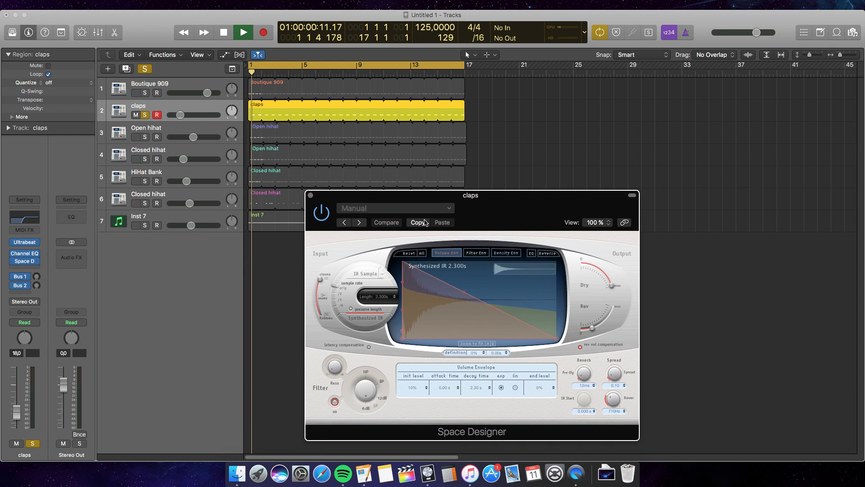
- Audition 1.3s Diffuse Hall on the claps, switch to 1.6s Short Vocal Hall and set the reverb output to -33.0 dB
{"action": "left_click", "coordinate": [392, 208]}
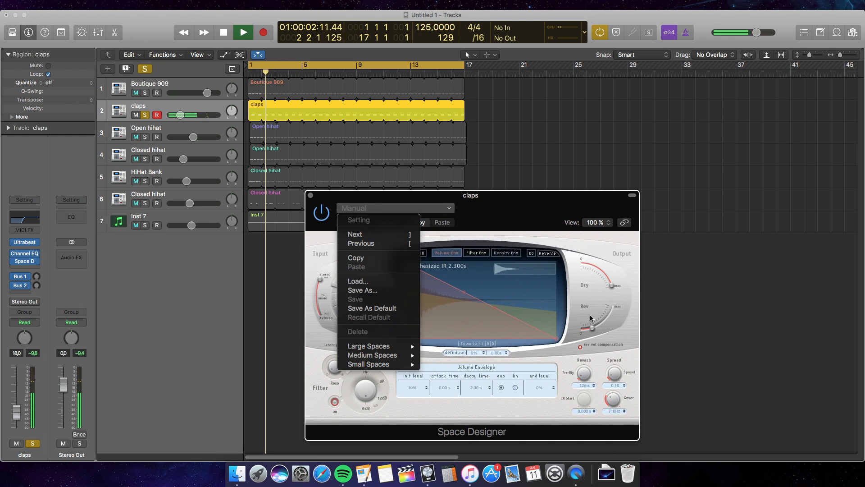
{"action": "left_click", "coordinate": [627, 317]}
{"action": "left_click_drag", "start_coordinate": [593, 329], "coordinate": [593, 328]}
{"action": "left_click", "coordinate": [396, 208]}
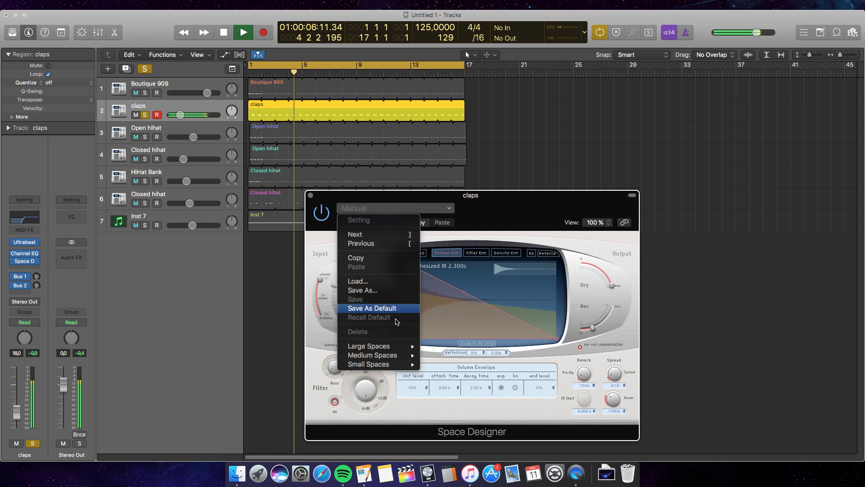
{"action": "mouse_move", "coordinate": [406, 364]}
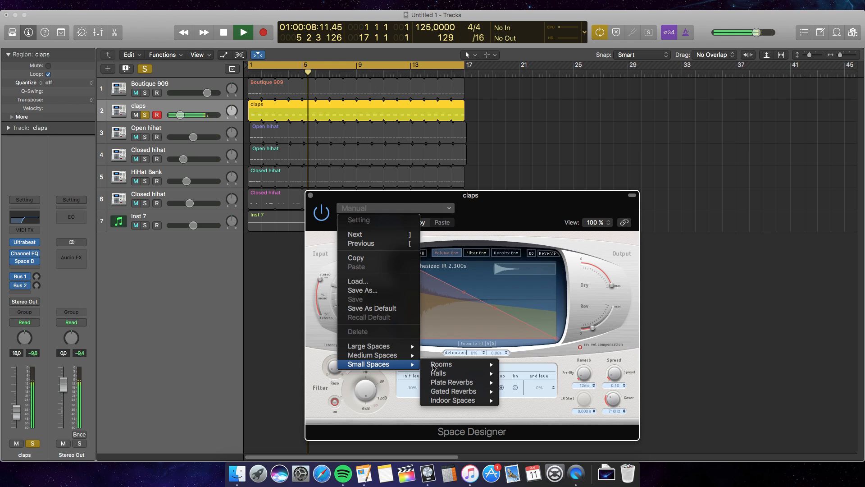
{"action": "mouse_move", "coordinate": [462, 374]}
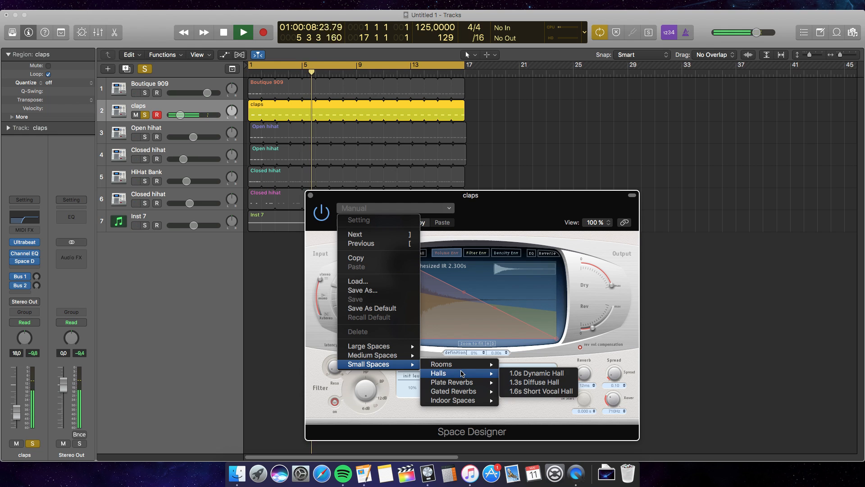
{"action": "left_click", "coordinate": [537, 382]}
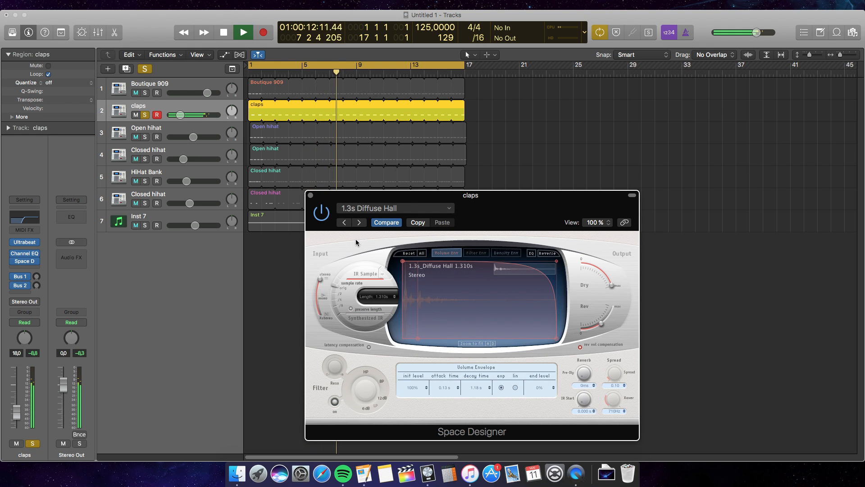
{"action": "left_click", "coordinate": [358, 222]}
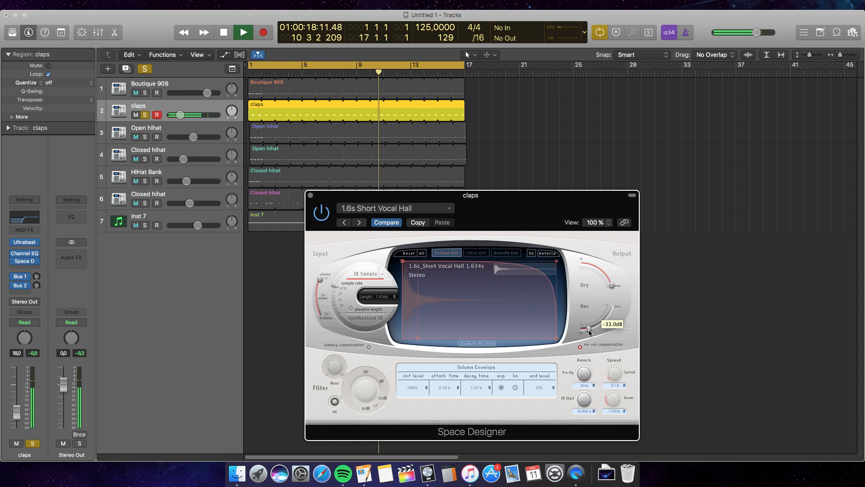
{"action": "left_click", "coordinate": [310, 196]}
- Release the claps solo to hear the full mix, then play claps and Boutique 909 soloed together
{"action": "left_click", "coordinate": [145, 69]}
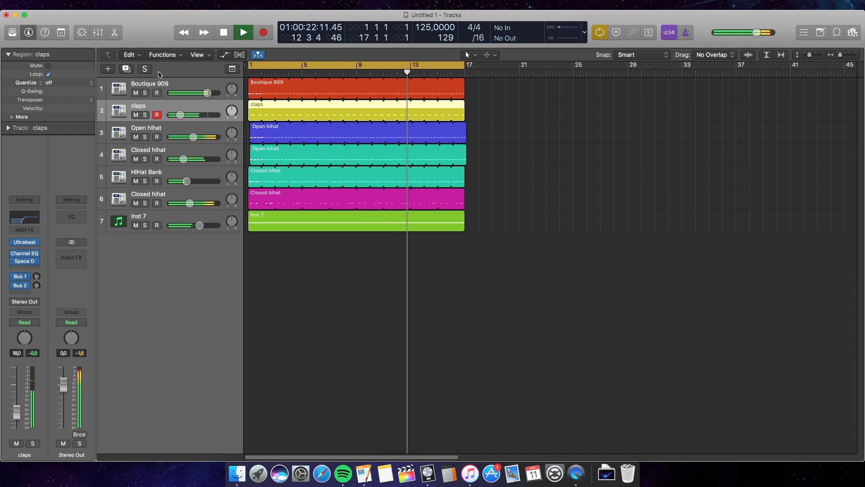
{"action": "left_click", "coordinate": [145, 114]}
{"action": "left_click", "coordinate": [145, 98]}
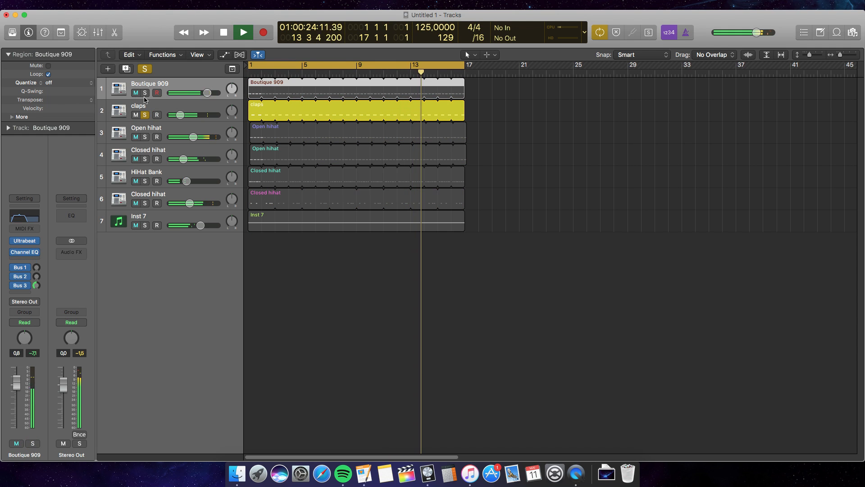
{"action": "left_click", "coordinate": [145, 93]}
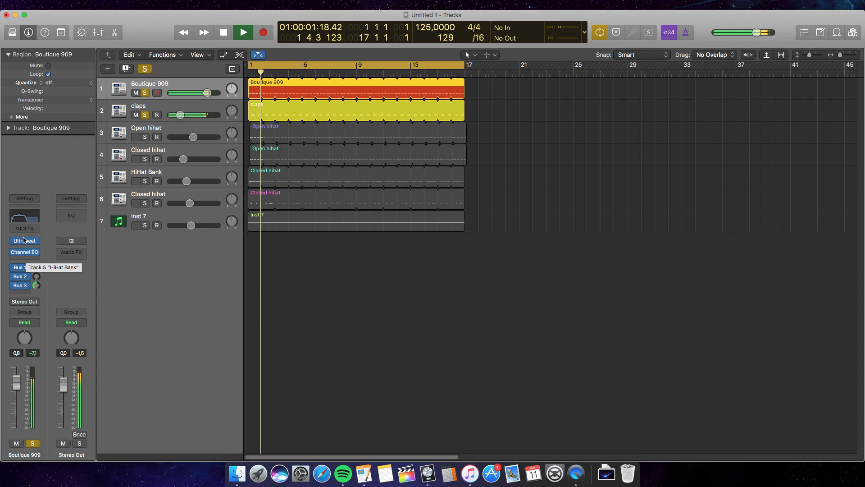
- Reshape the claps reverb's volume envelope curve in Space Designer and shorten its decay time to about 0.9 s during playback
{"action": "key", "text": "Down"}
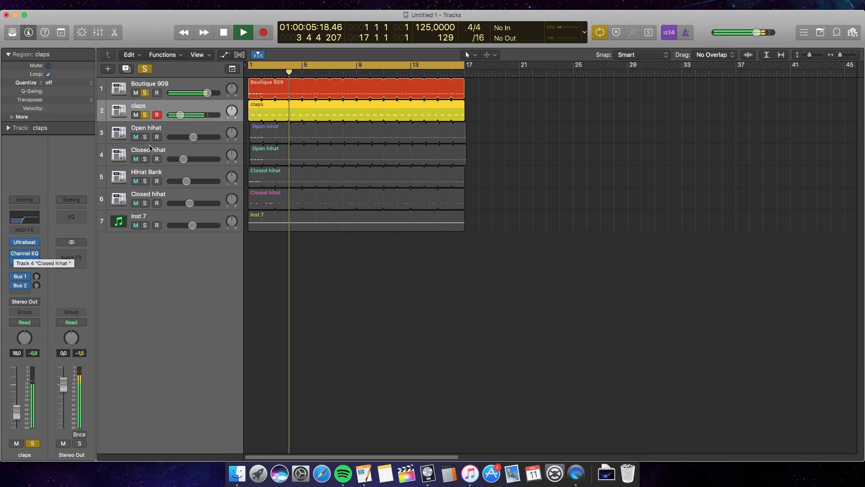
{"action": "left_click", "coordinate": [24, 261]}
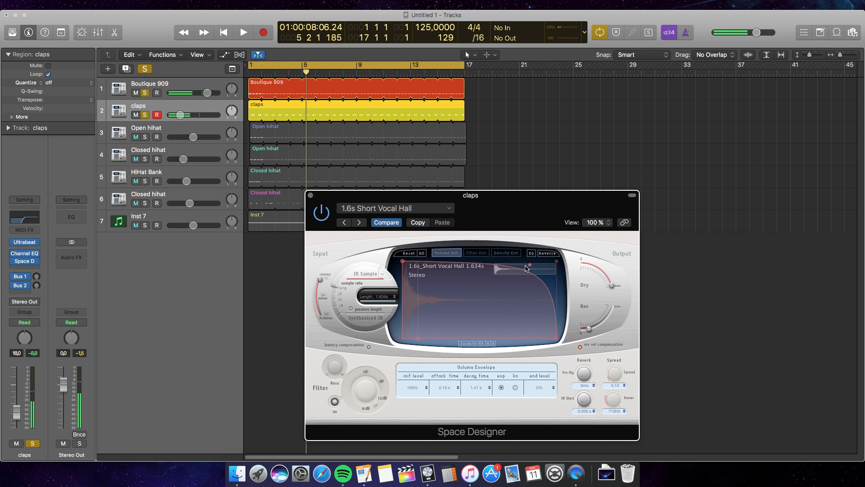
{"action": "left_click_drag", "start_coordinate": [469, 273], "coordinate": [449, 295]}
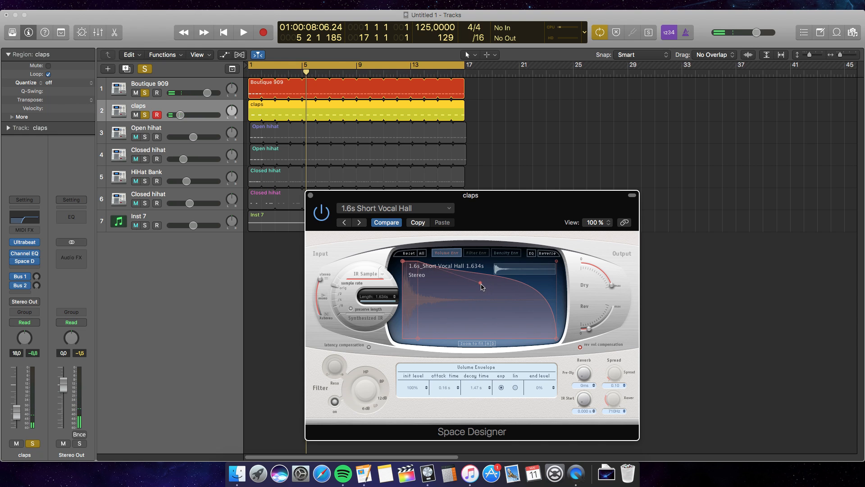
{"action": "key", "text": "space"}
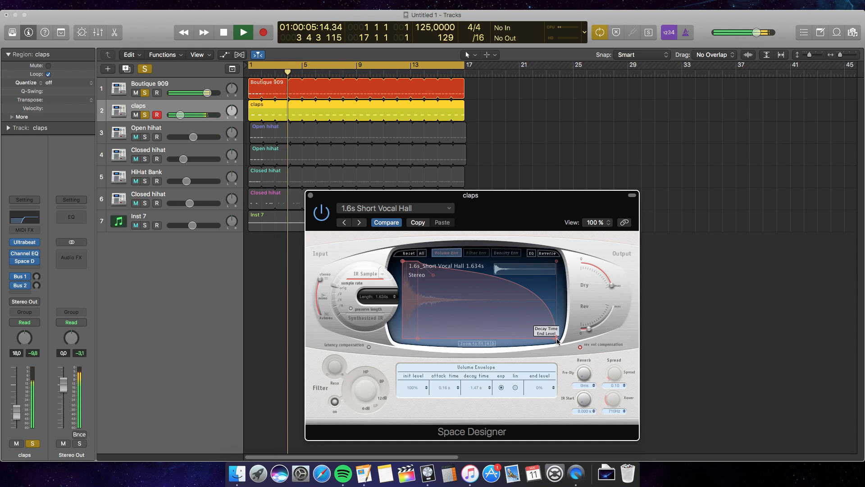
{"action": "left_click_drag", "start_coordinate": [557, 340], "coordinate": [500, 337]}
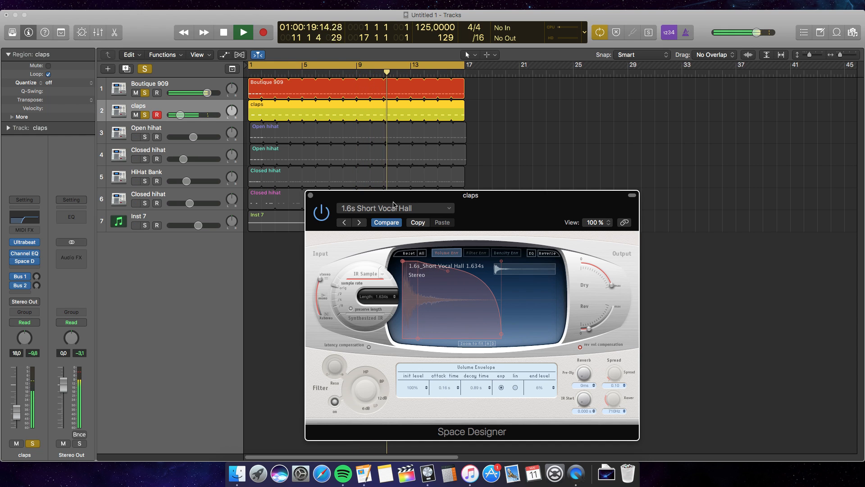
- Close the claps reverb, restart playback from the beginning and clear all solos to hear the full mix
{"action": "left_click", "coordinate": [311, 195]}
{"action": "key", "text": "Return"}
{"action": "key", "text": "space"}
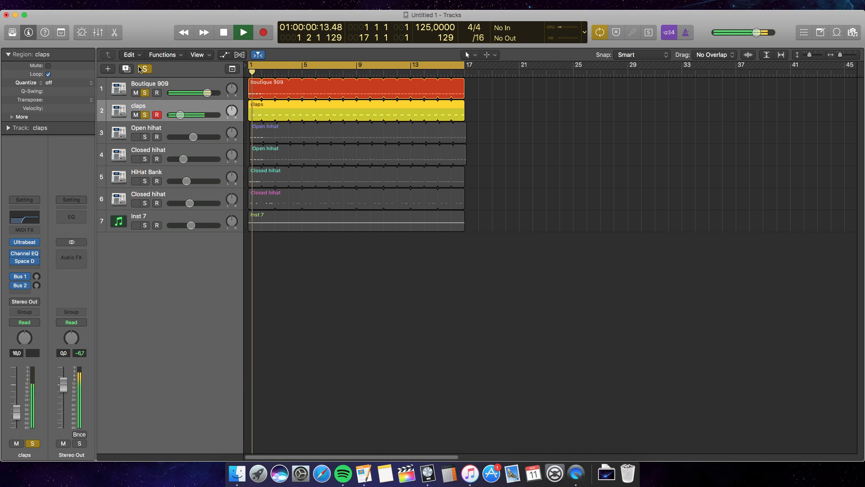
{"action": "left_click", "coordinate": [144, 68]}
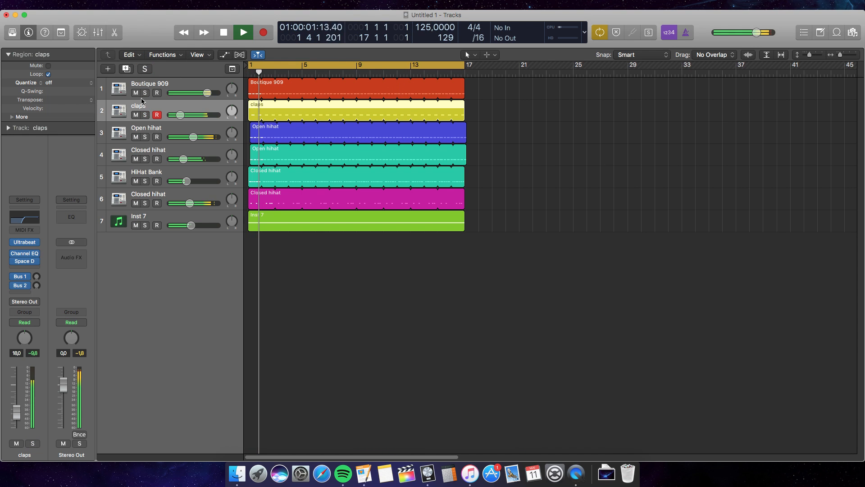
- Solo track 3 Open hihat and audition it from the start of the loop
{"action": "left_click", "coordinate": [172, 133]}
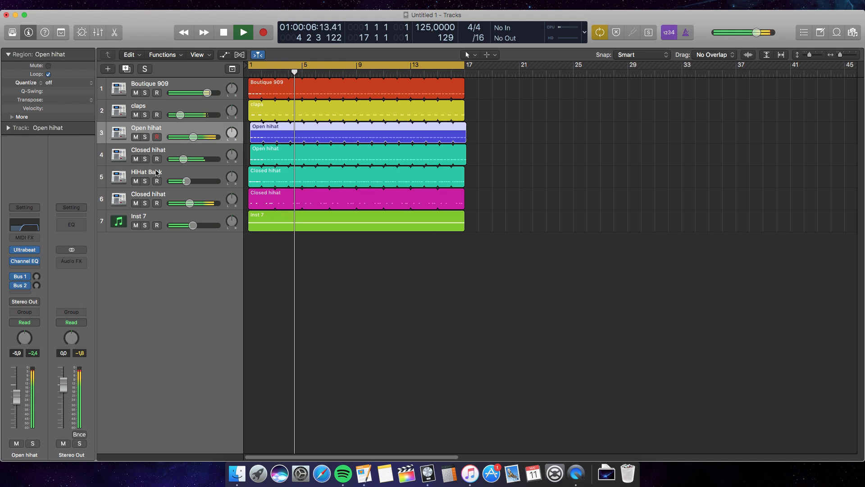
{"action": "left_click", "coordinate": [144, 137]}
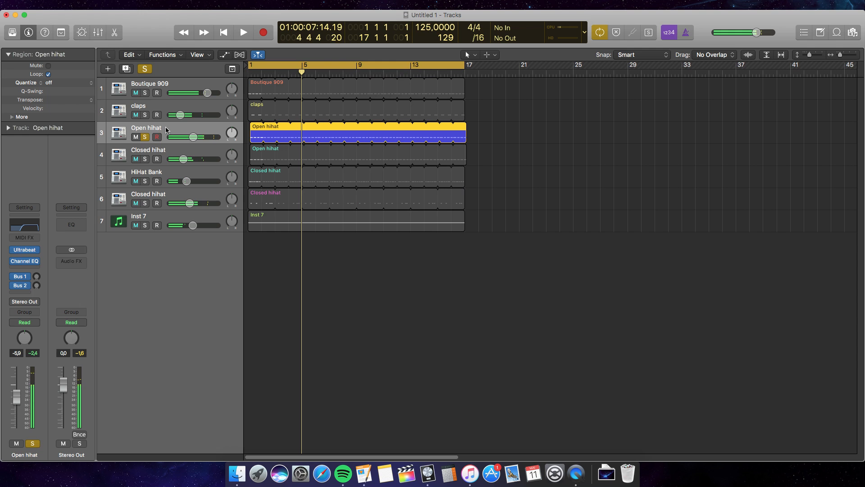
{"action": "key", "text": "Return"}
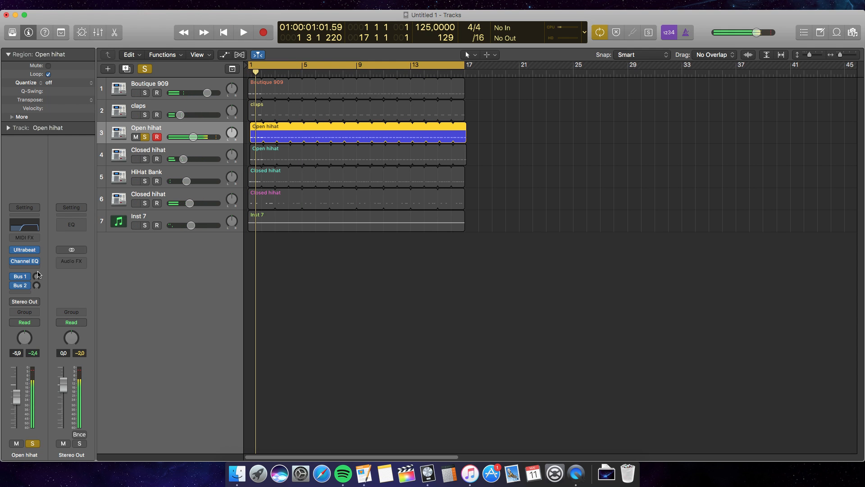
- Insert a stereo Space Designer after the Channel EQ on the Open hihat track and load the 0.4s Car Interior preset
{"action": "left_click", "coordinate": [32, 269]}
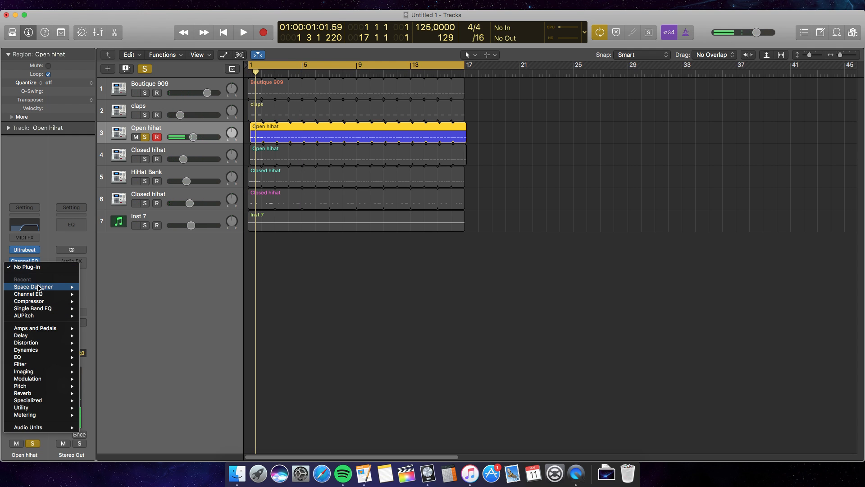
{"action": "left_click", "coordinate": [87, 287]}
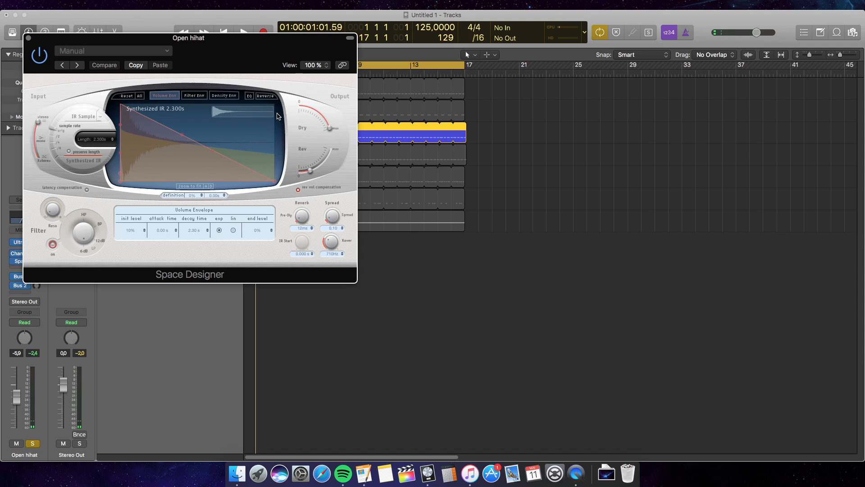
{"action": "left_click", "coordinate": [100, 51]}
{"action": "mouse_move", "coordinate": [106, 208]}
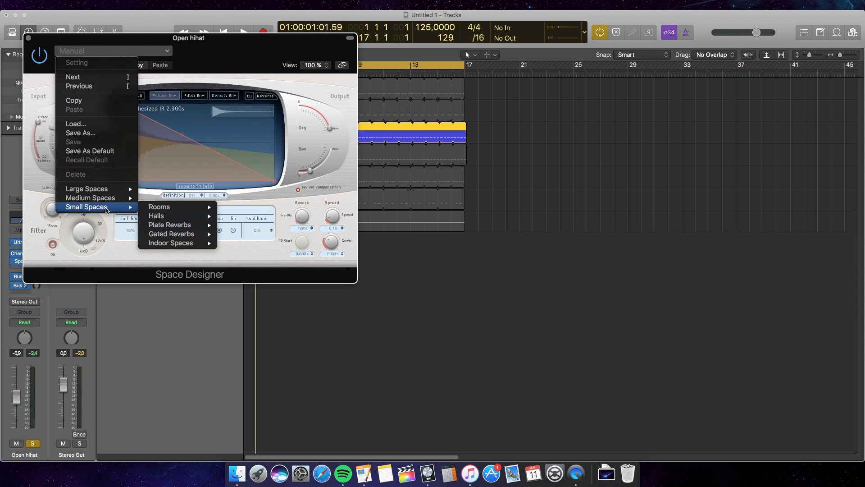
{"action": "mouse_move", "coordinate": [172, 243]}
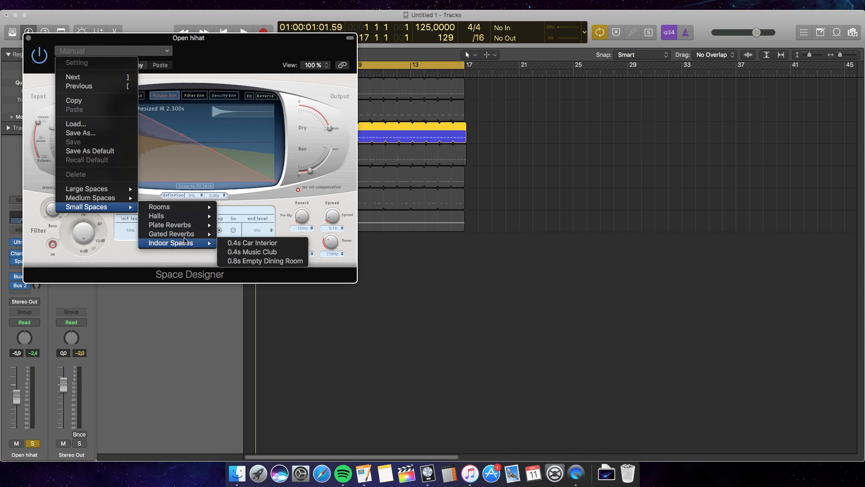
{"action": "left_click", "coordinate": [229, 242]}
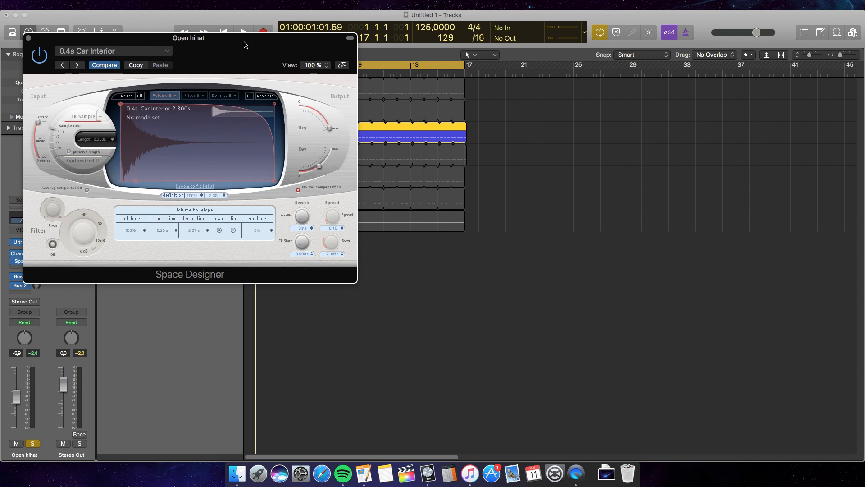
- Audition the Open hihat reverb soloed, clear all solos to hear it in the full mix, then close the reverb and stop playback
{"action": "left_click_drag", "start_coordinate": [243, 52], "coordinate": [283, 169]}
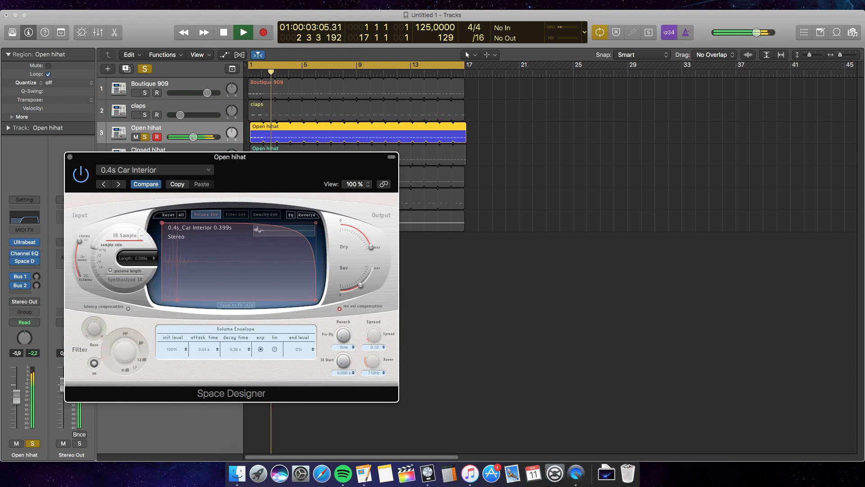
{"action": "left_click", "coordinate": [144, 68]}
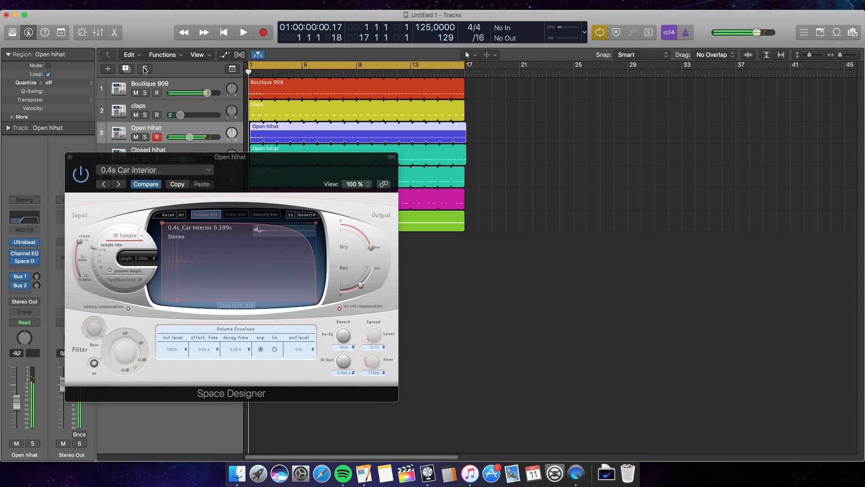
{"action": "left_click_drag", "start_coordinate": [237, 177], "coordinate": [260, 227]}
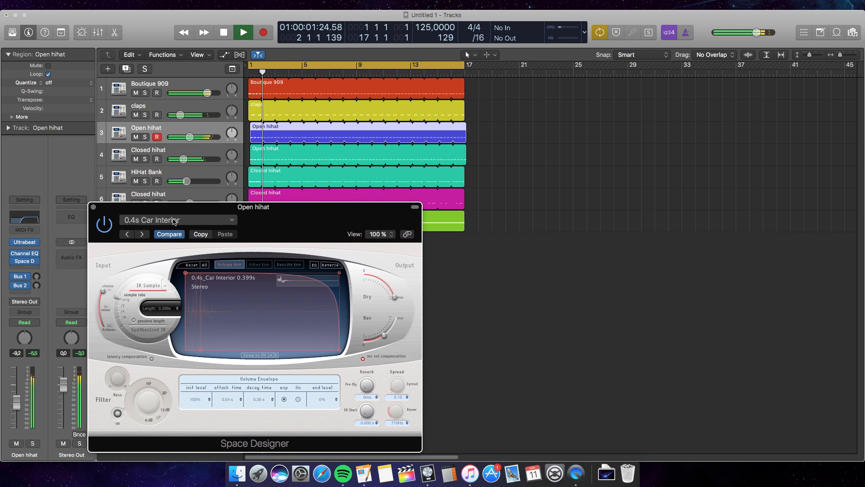
{"action": "left_click", "coordinate": [94, 207]}
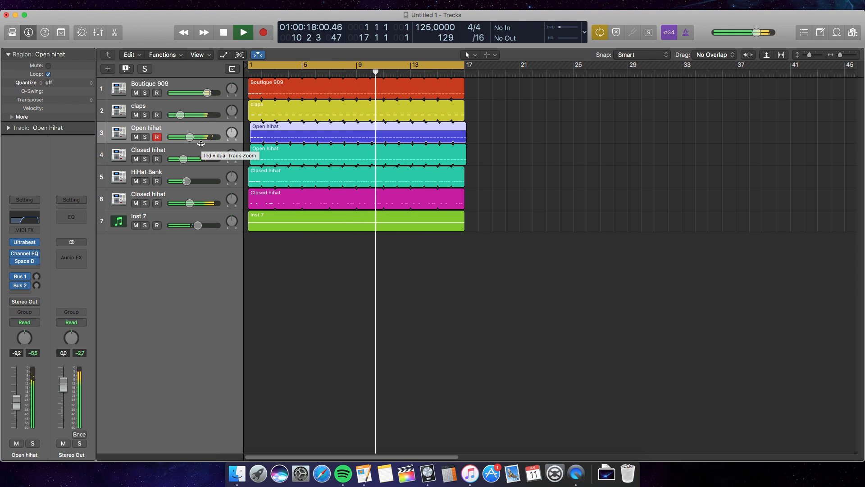
{"action": "key", "text": "space"}
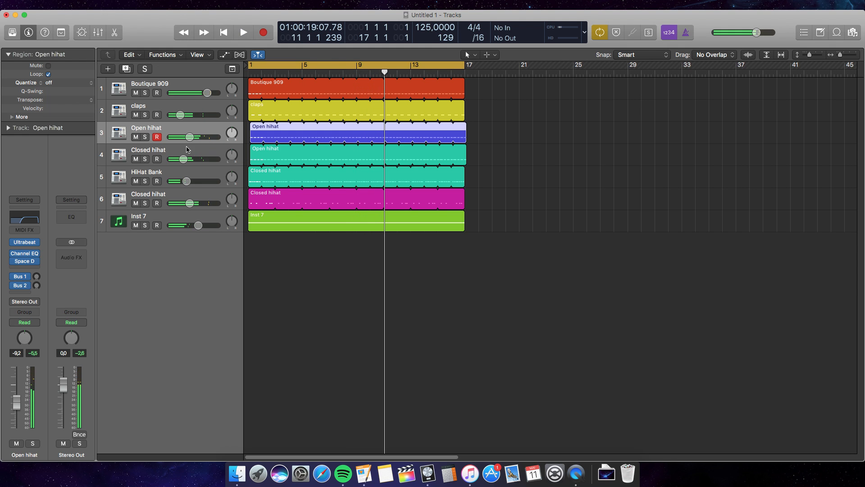
- Raise the Open hihat track volume to about -5.8 dB, checking it against the full mix during playback
{"action": "left_click_drag", "start_coordinate": [193, 139], "coordinate": [201, 140]}
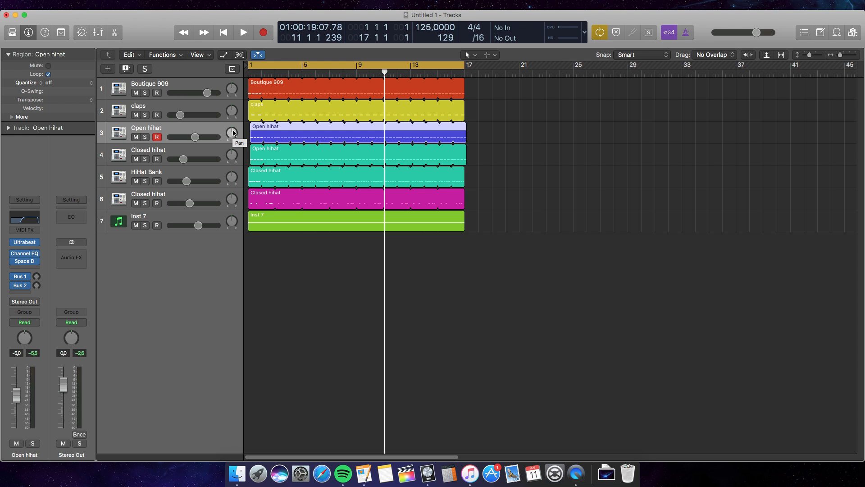
{"action": "key", "text": "space"}
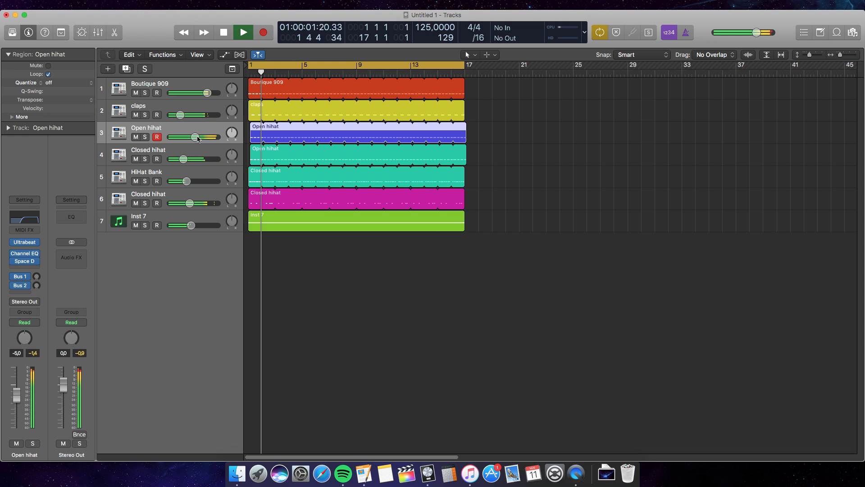
{"action": "left_click_drag", "start_coordinate": [197, 138], "coordinate": [194, 138]}
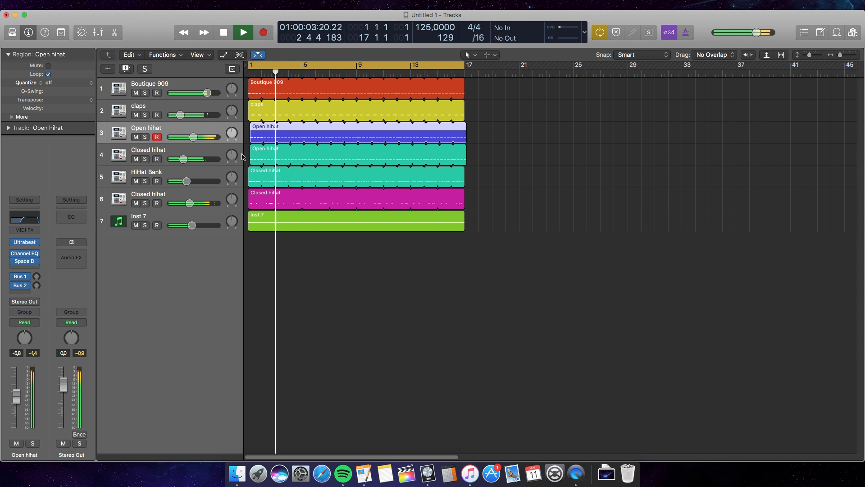
- Solo tracks 3 Open hihat and 4 Closed hihat, audition them together from the start, then clear the solos
{"action": "left_click", "coordinate": [198, 163]}
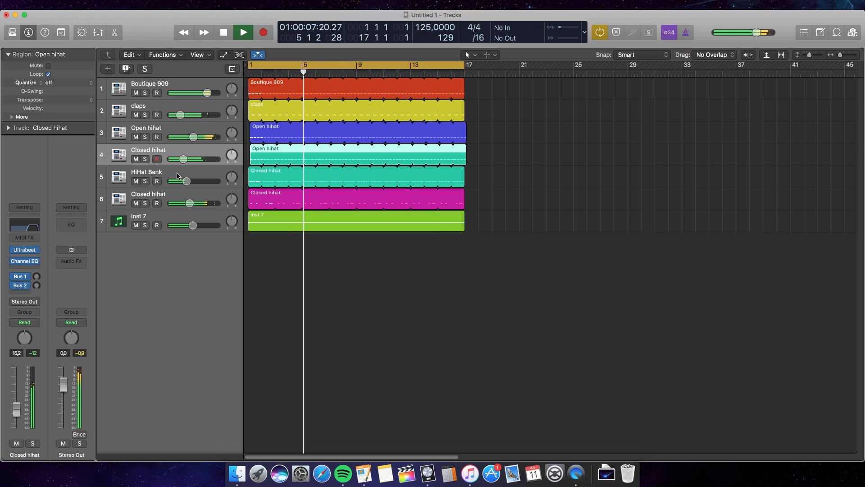
{"action": "key", "text": "space"}
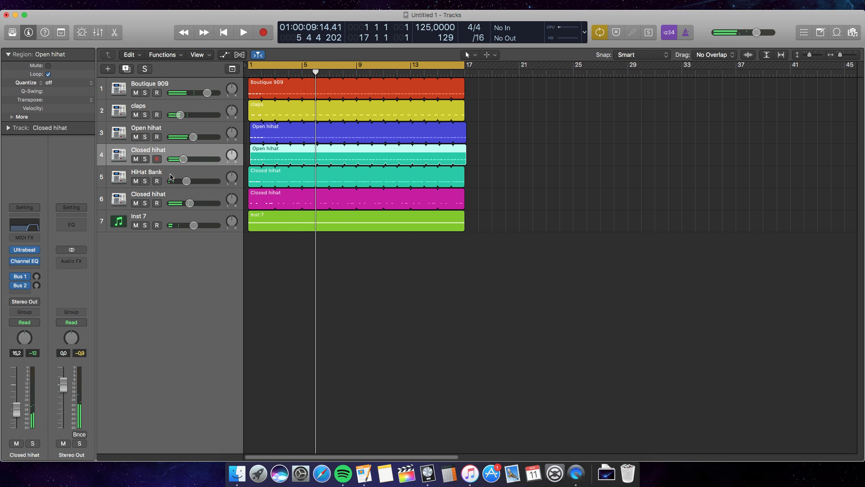
{"action": "left_click", "coordinate": [145, 159]}
{"action": "left_click", "coordinate": [145, 137]}
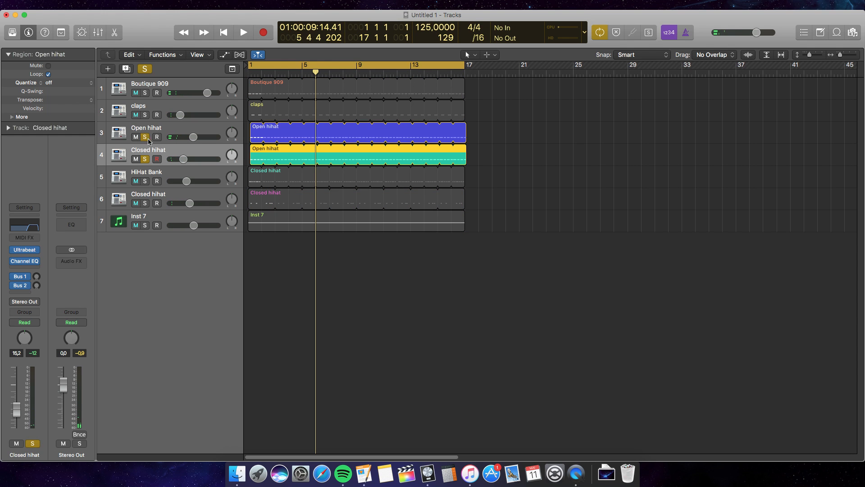
{"action": "key", "text": "space"}
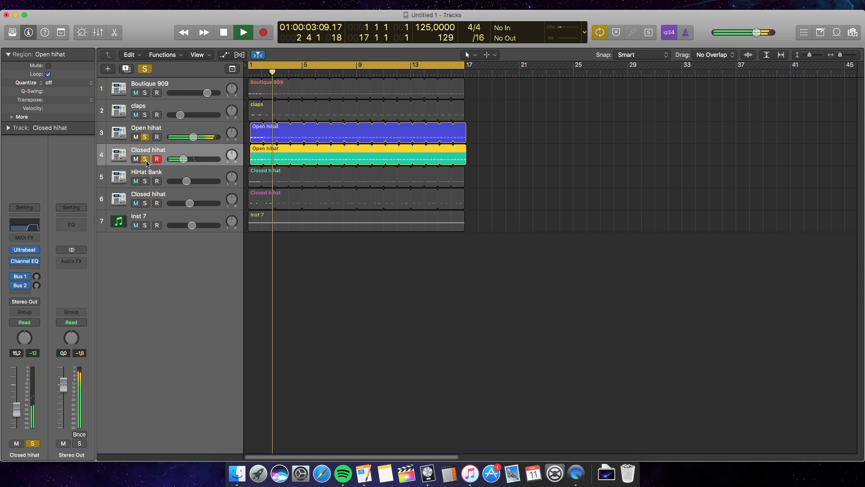
{"action": "key", "text": "space"}
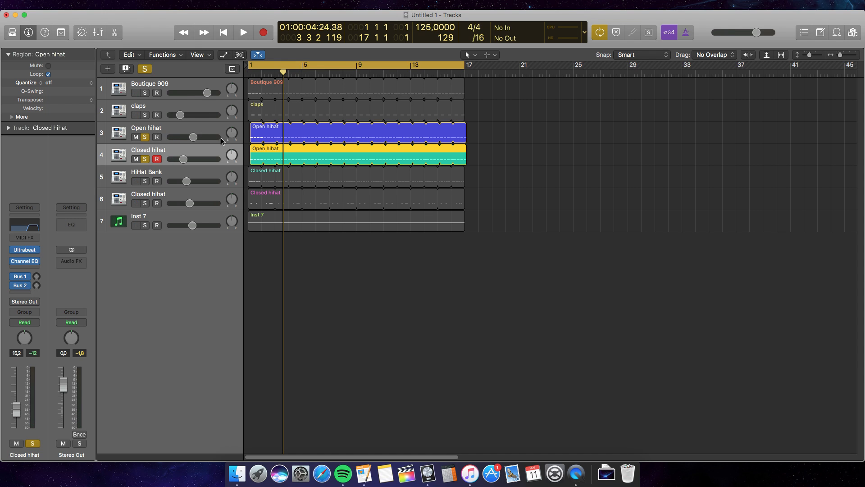
{"action": "left_click", "coordinate": [145, 70]}
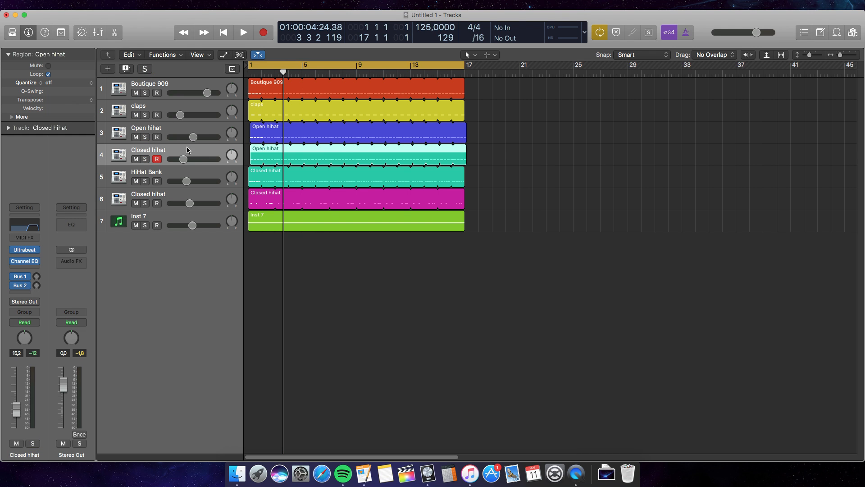
- Solo track 5 HiHat Bank and audition it briefly from the start of the loop
{"action": "left_click", "coordinate": [185, 172]}
{"action": "left_click", "coordinate": [145, 181]}
{"action": "key", "text": "space"}
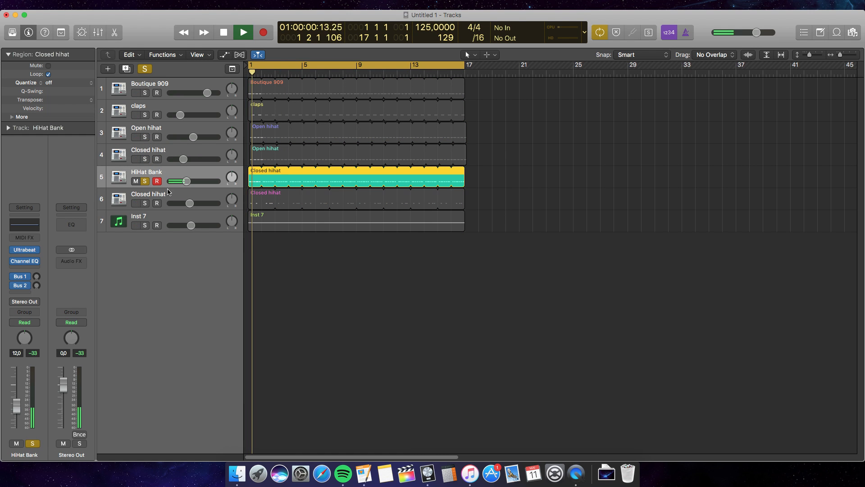
{"action": "key", "text": "space"}
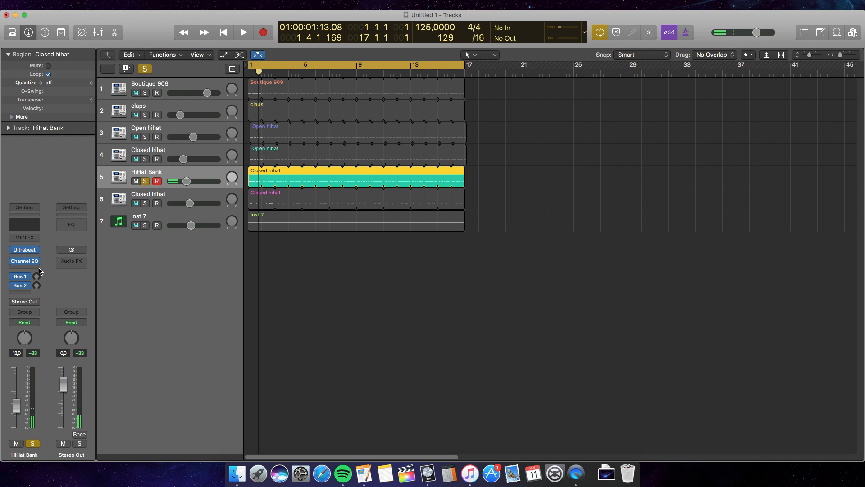
- Insert a stereo Space Designer on the HiHat Bank track and load the 1.1s Vocal Plate preset from the small plate reverbs
{"action": "left_click", "coordinate": [39, 271]}
{"action": "mouse_move", "coordinate": [65, 291]}
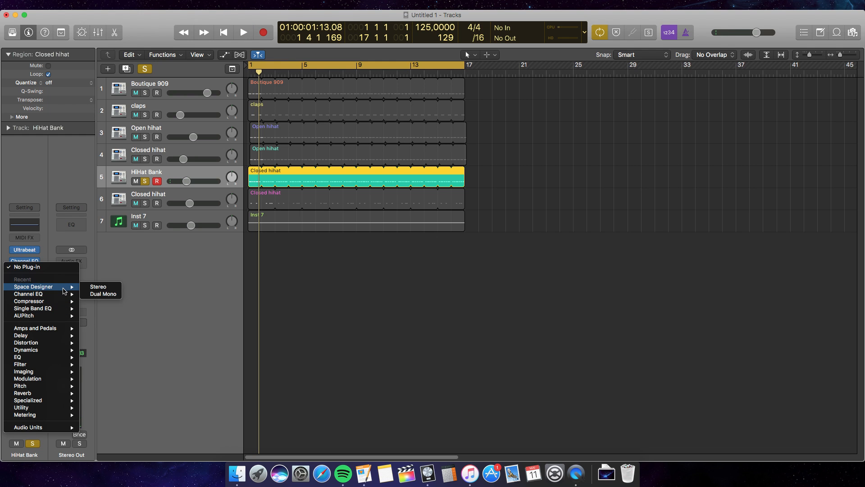
{"action": "left_click", "coordinate": [97, 287]}
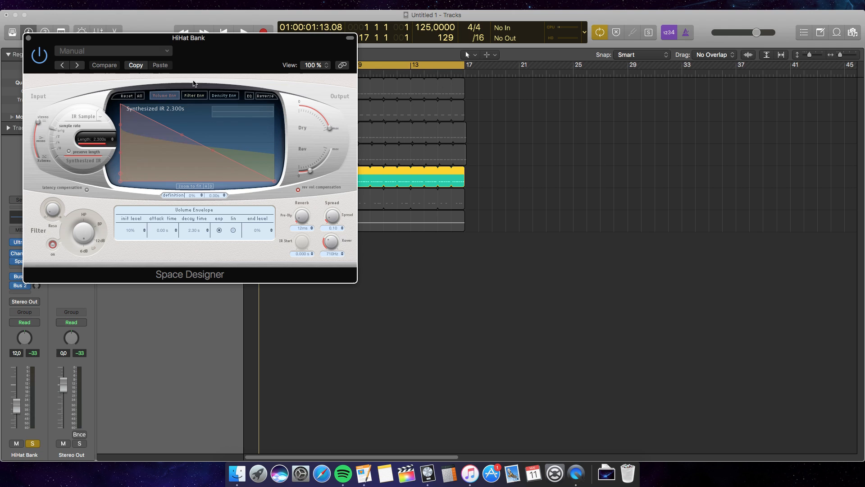
{"action": "left_click", "coordinate": [130, 53]}
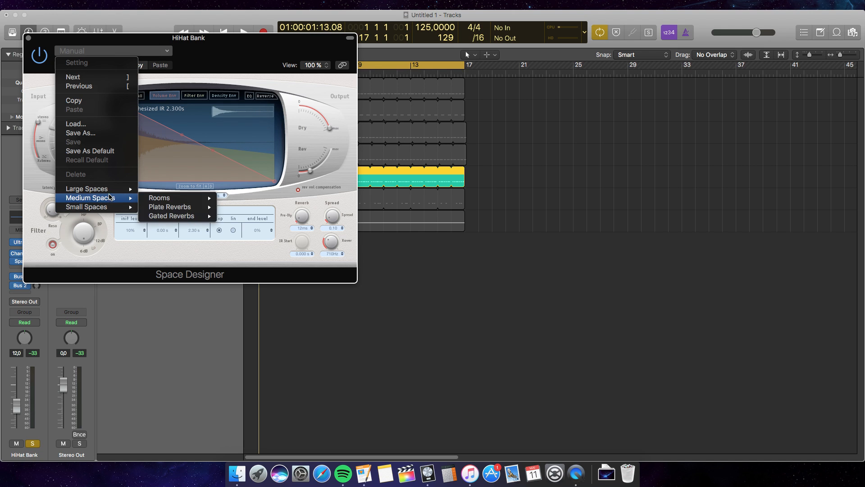
{"action": "mouse_move", "coordinate": [112, 208]}
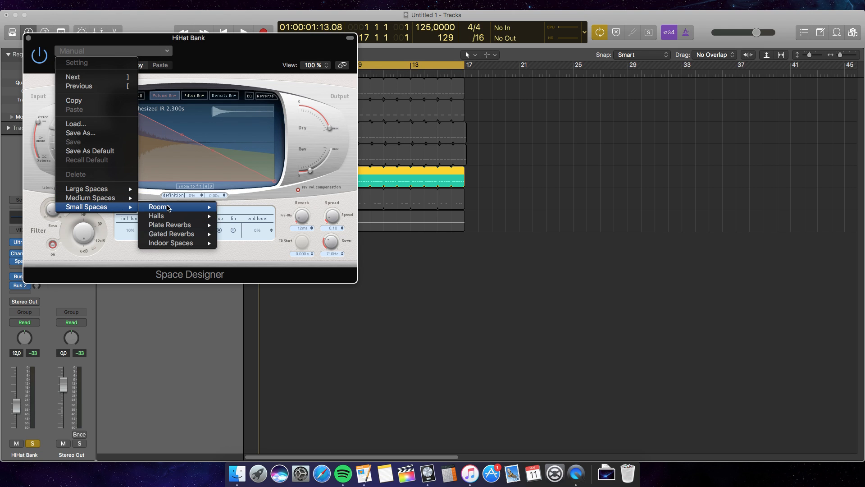
{"action": "mouse_move", "coordinate": [187, 220]}
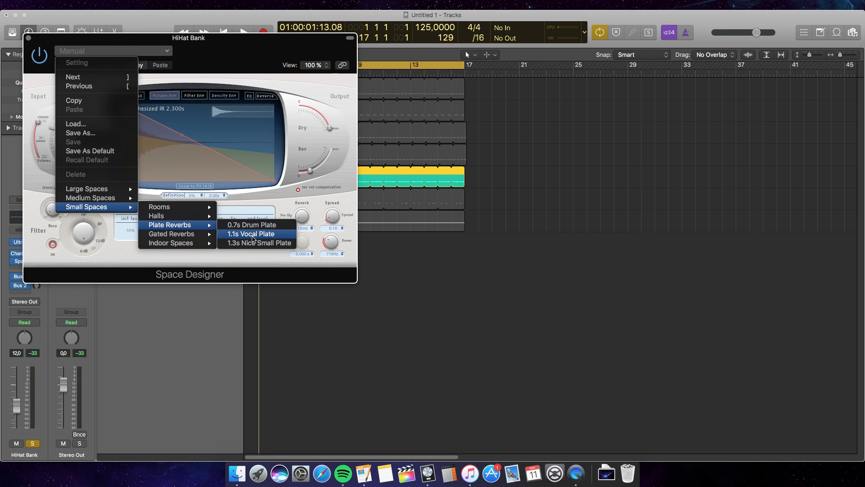
{"action": "left_click", "coordinate": [253, 239]}
- Step forward through the HiHat Bank reverb presets during playback to 03.9s Prince Hall One, then close the reverb and stop playback
{"action": "key", "text": "space"}
{"action": "left_click_drag", "start_coordinate": [256, 62], "coordinate": [293, 202]}
{"action": "left_click", "coordinate": [133, 203]}
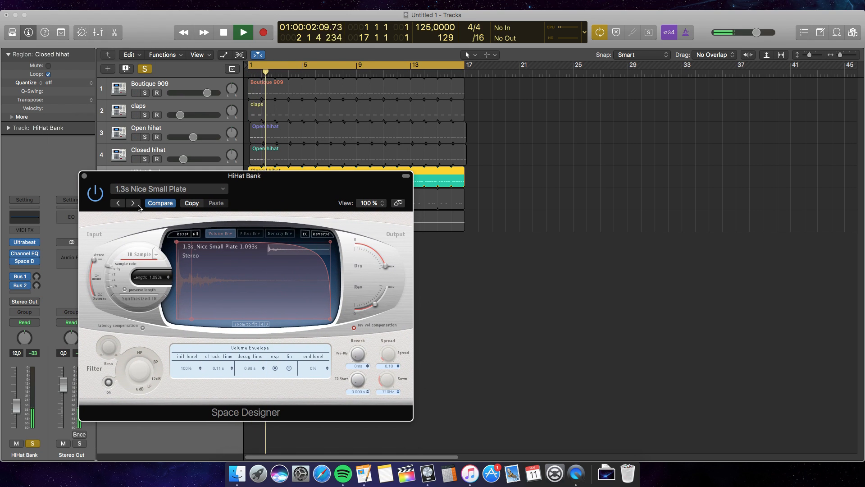
{"action": "left_click", "coordinate": [133, 203]}
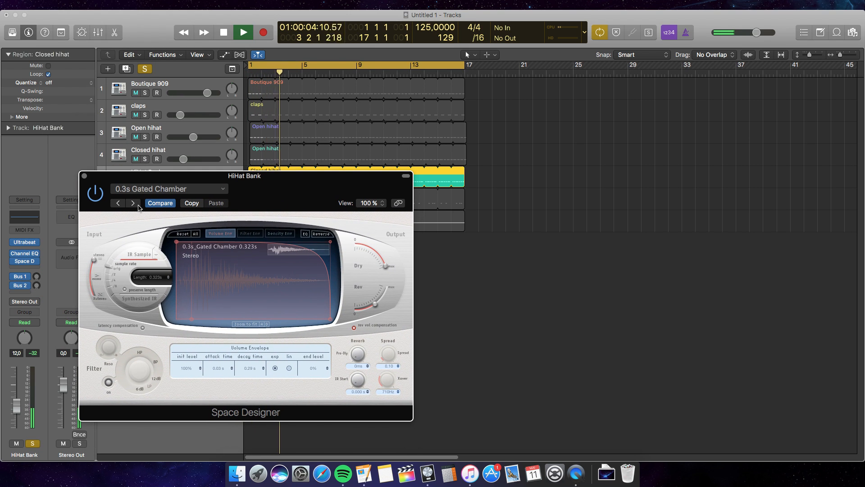
{"action": "left_click", "coordinate": [133, 203]}
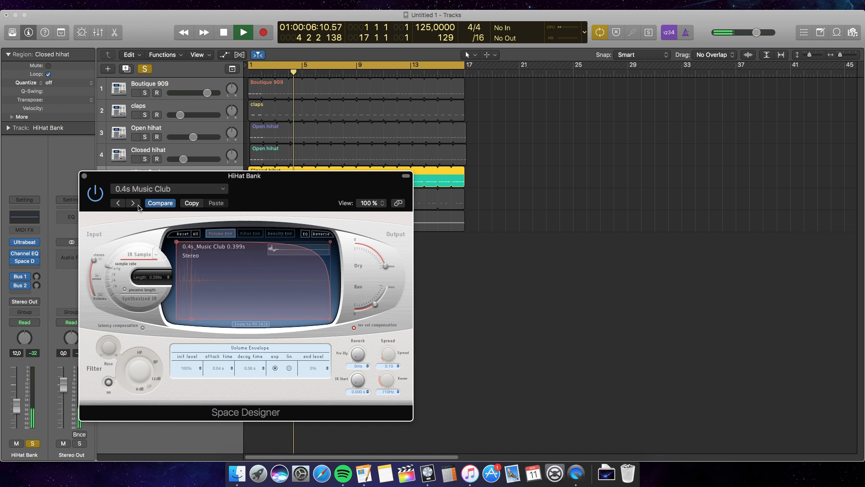
{"action": "left_click", "coordinate": [138, 207]}
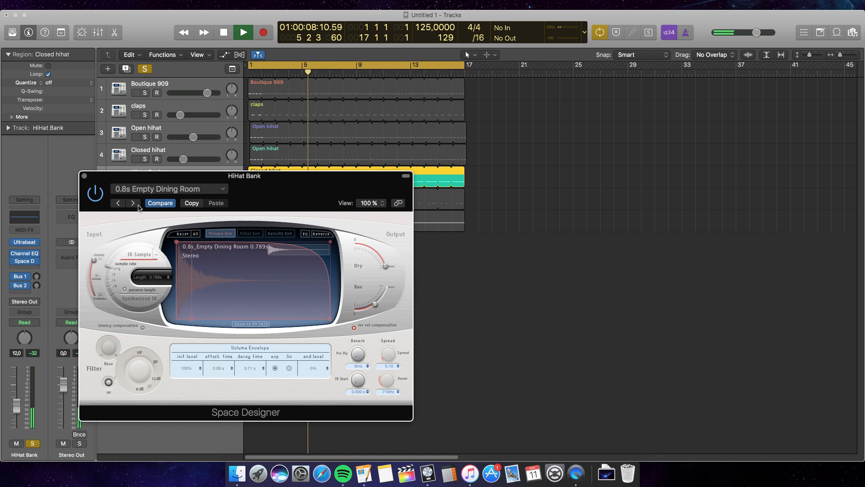
{"action": "left_click", "coordinate": [139, 207]}
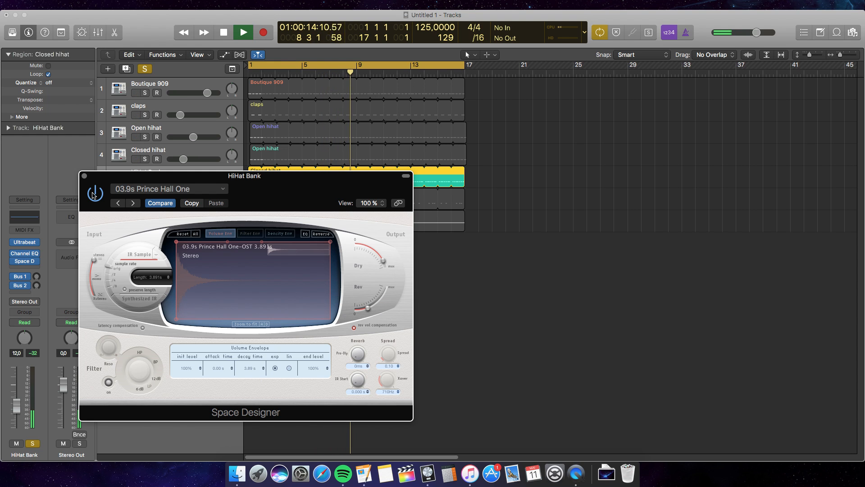
{"action": "left_click", "coordinate": [84, 176]}
{"action": "key", "text": "space"}
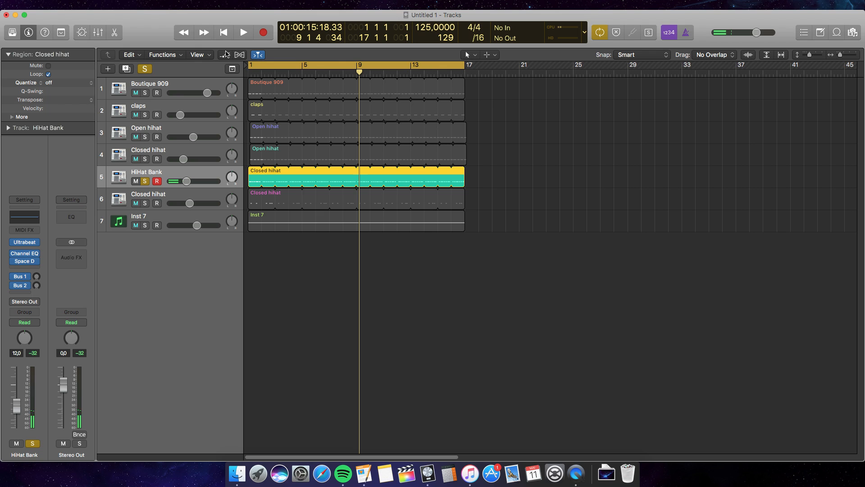
- Clear all solos and play the full mix from the beginning of the loop
{"action": "left_click", "coordinate": [145, 68]}
{"action": "key", "text": "Return"}
{"action": "key", "text": "space"}
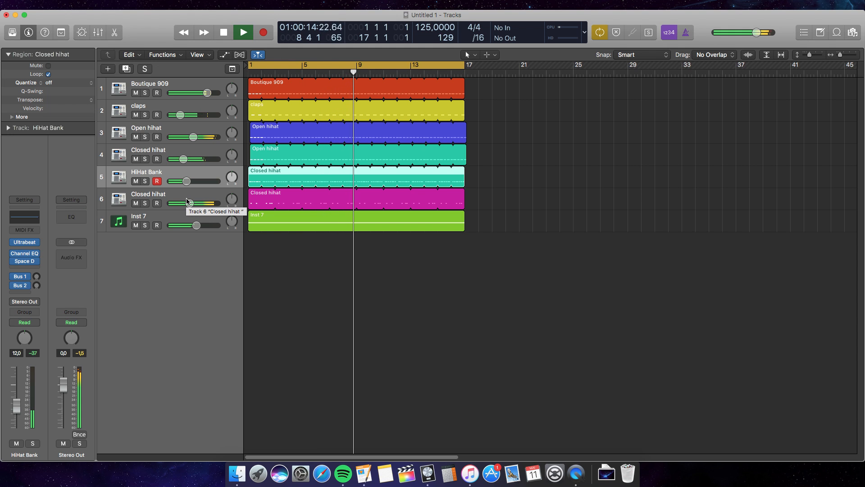
- Insert a stereo Space Designer on track 6 Closed hihat and move its window clear of the tracks
{"action": "left_click", "coordinate": [187, 201]}
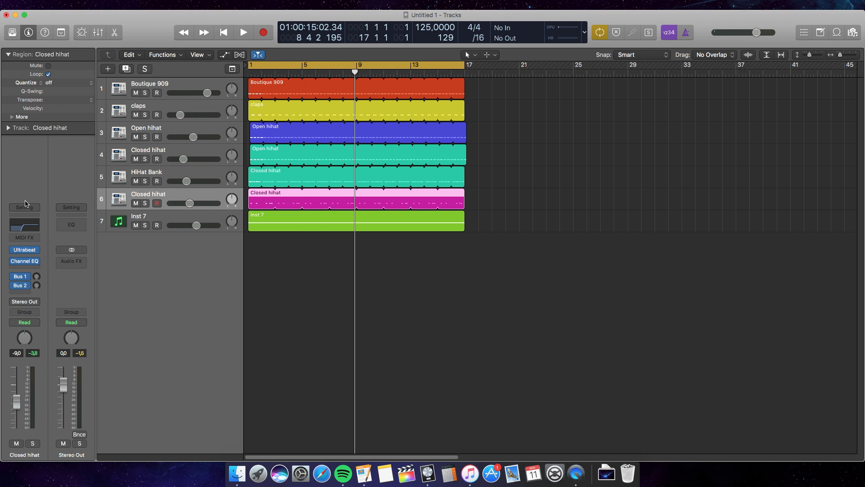
{"action": "left_click", "coordinate": [27, 270]}
{"action": "mouse_move", "coordinate": [61, 291]}
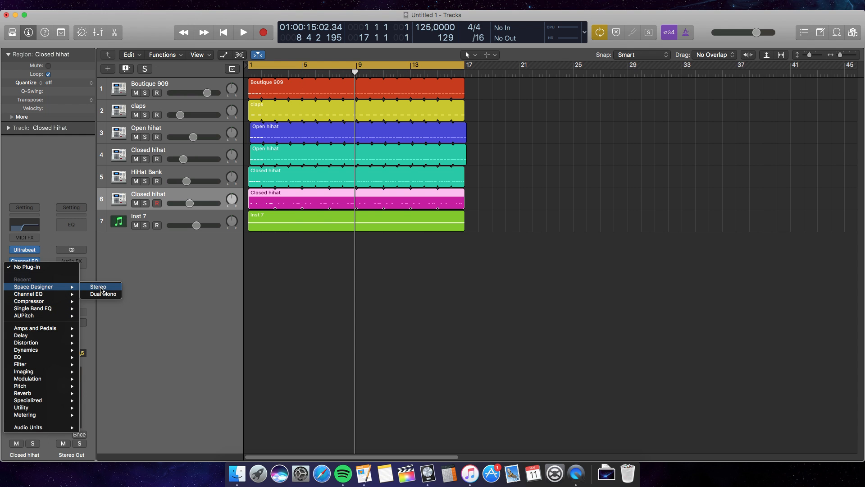
{"action": "left_click", "coordinate": [99, 287]}
{"action": "left_click_drag", "start_coordinate": [218, 53], "coordinate": [352, 298]}
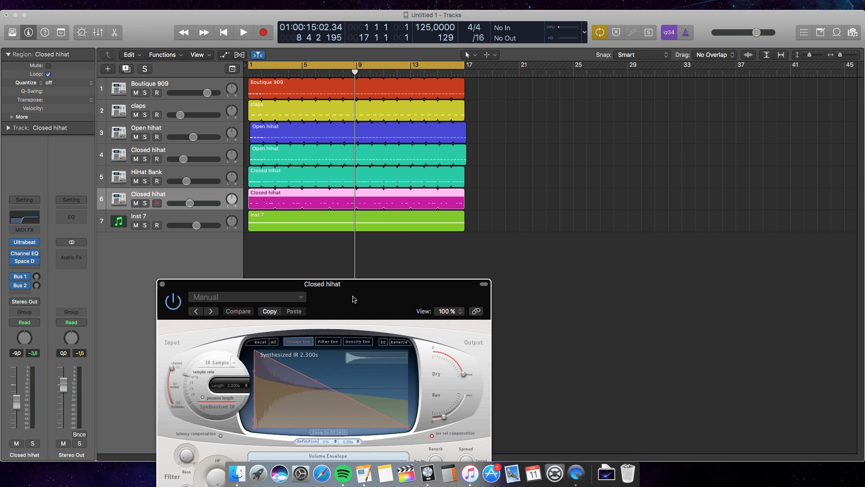
- Solo track 6 Closed hihat and play it from the start of the loop with the whole reverb window in view
{"action": "left_click", "coordinate": [145, 203]}
{"action": "key", "text": "space"}
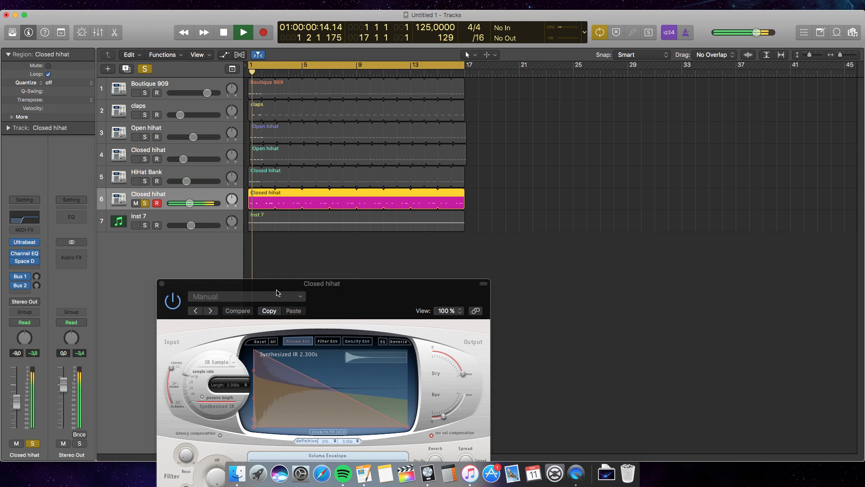
{"action": "left_click_drag", "start_coordinate": [326, 316], "coordinate": [303, 226]}
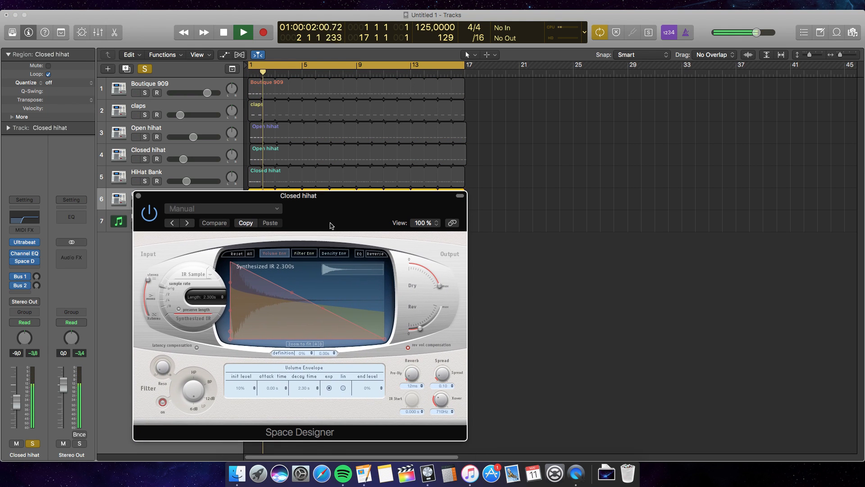
- Try the large-space reverb presets on the Closed hihat, from 04.4s Big Plate forward to 08.5s Big Cave
{"action": "left_click", "coordinate": [248, 207]}
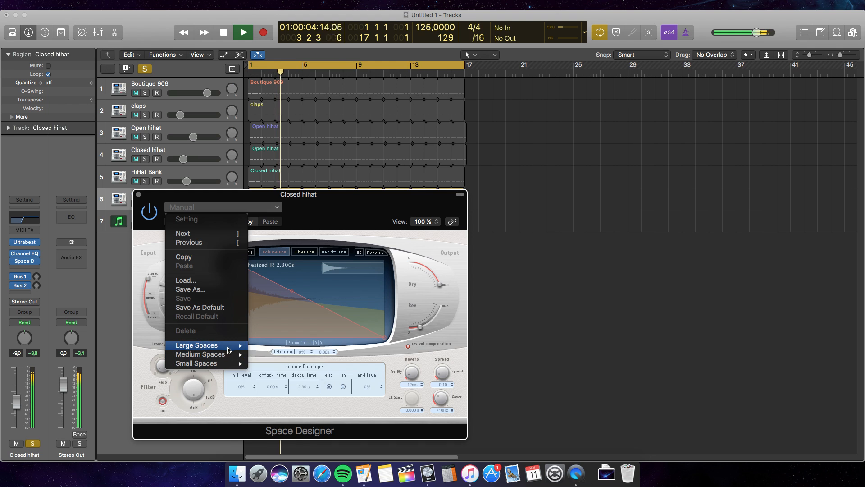
{"action": "mouse_move", "coordinate": [203, 345]}
{"action": "mouse_move", "coordinate": [301, 354]}
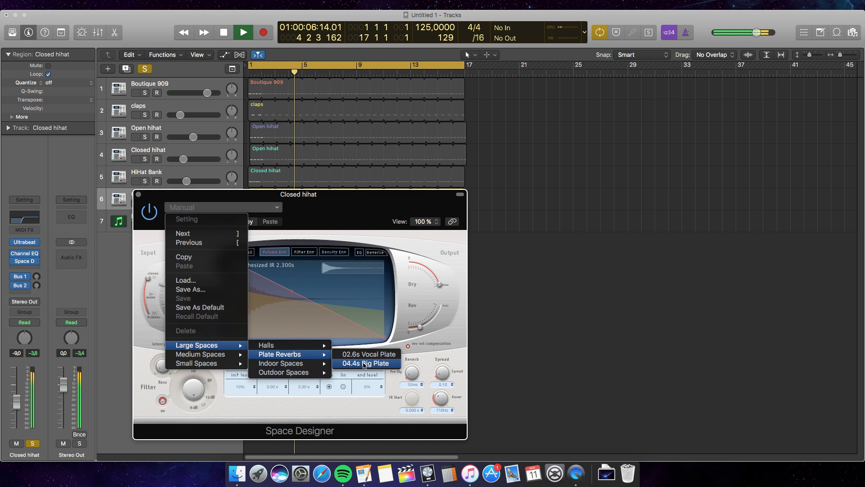
{"action": "left_click", "coordinate": [365, 363]}
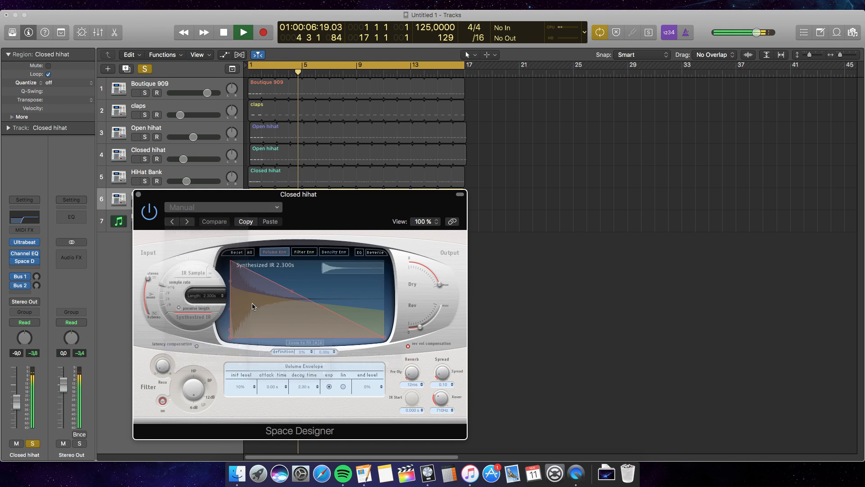
{"action": "left_click", "coordinate": [187, 223]}
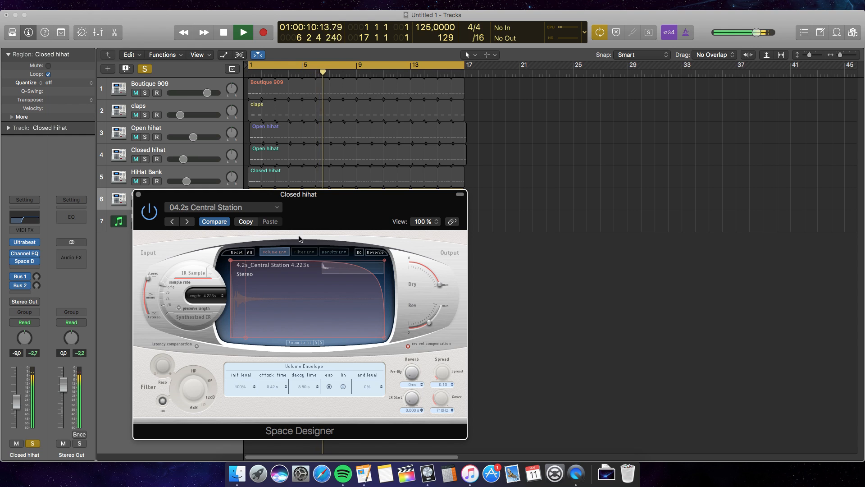
{"action": "left_click", "coordinate": [187, 222]}
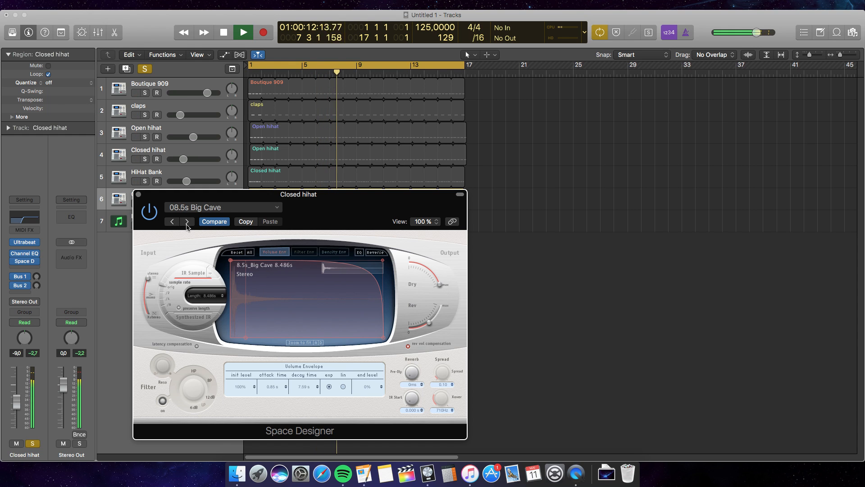
- Load the 0.4s Snare Chamber preset from the small spaces and step forward to 1.0s Villa Bathroom
{"action": "left_click", "coordinate": [211, 208]}
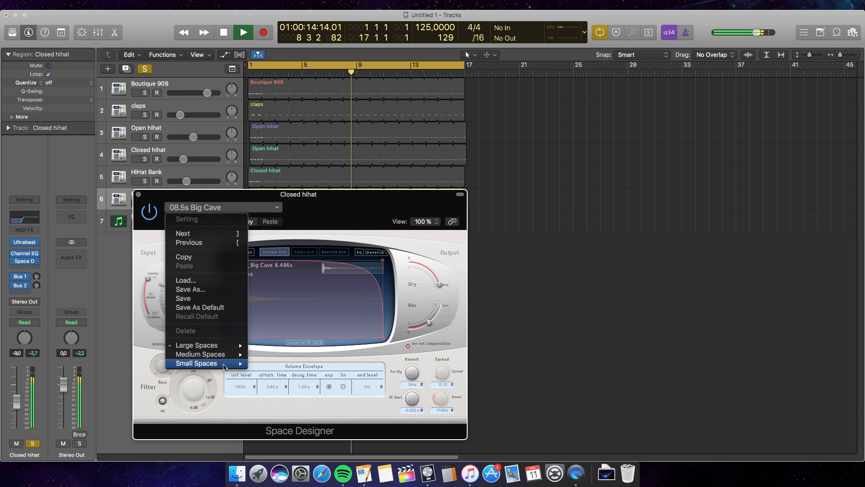
{"action": "mouse_move", "coordinate": [216, 363]}
{"action": "mouse_move", "coordinate": [289, 363]}
{"action": "left_click", "coordinate": [361, 363]}
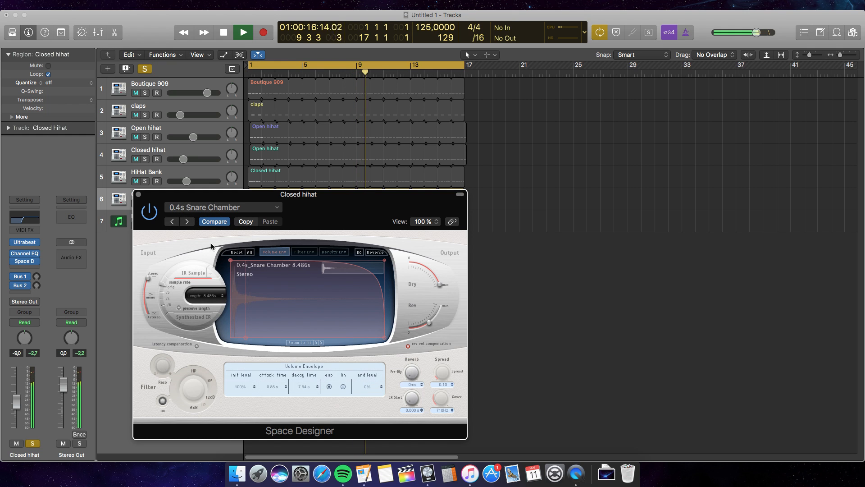
{"action": "left_click", "coordinate": [188, 224]}
{"action": "left_click", "coordinate": [188, 224]}
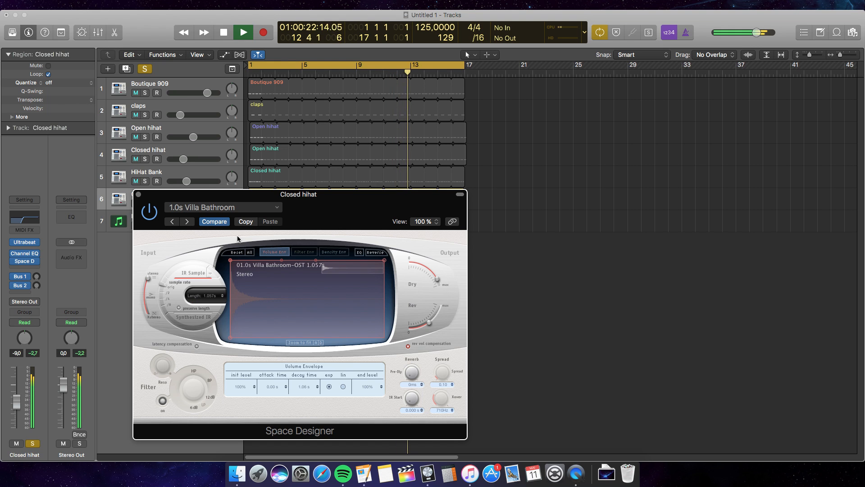
- Lower the reverb output level slightly, then close Space Designer and clear the solo to hear the full mix
{"action": "mouse_move", "coordinate": [423, 322]}
{"action": "mouse_move", "coordinate": [423, 322]}
{"action": "left_mouse_down"}
{"action": "mouse_move", "coordinate": [411, 330]}
{"action": "mouse_move", "coordinate": [421, 328]}
{"action": "left_mouse_up"}
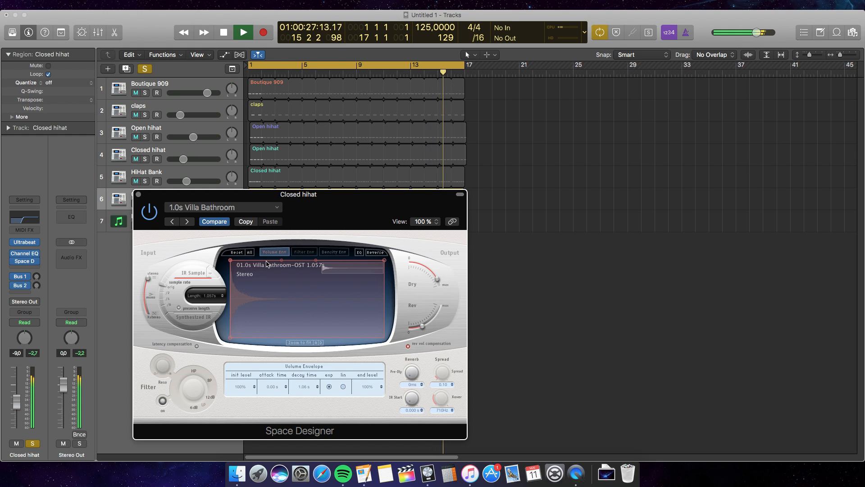
{"action": "left_click", "coordinate": [138, 194]}
{"action": "left_click", "coordinate": [144, 68]}
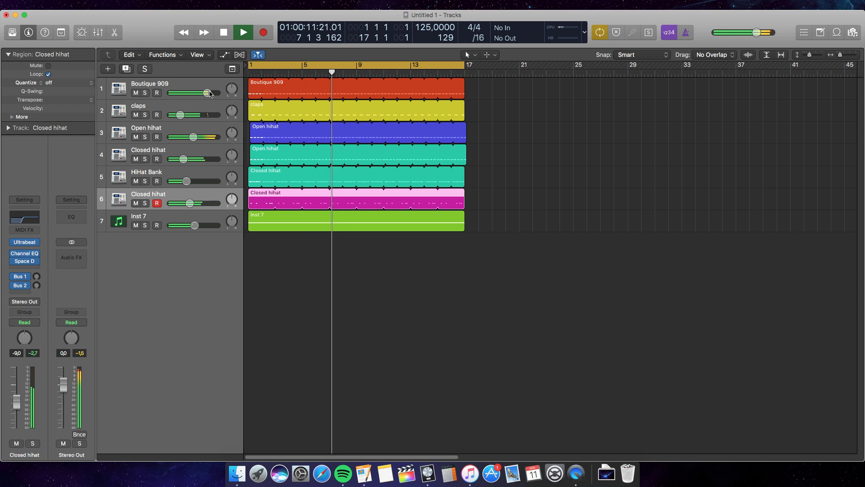
- Raise the Boutique 909 volume slightly, set track 6 Closed hihat to -3.6 dB and replay the mix from the beginning
{"action": "left_click_drag", "start_coordinate": [207, 93], "coordinate": [208, 93]}
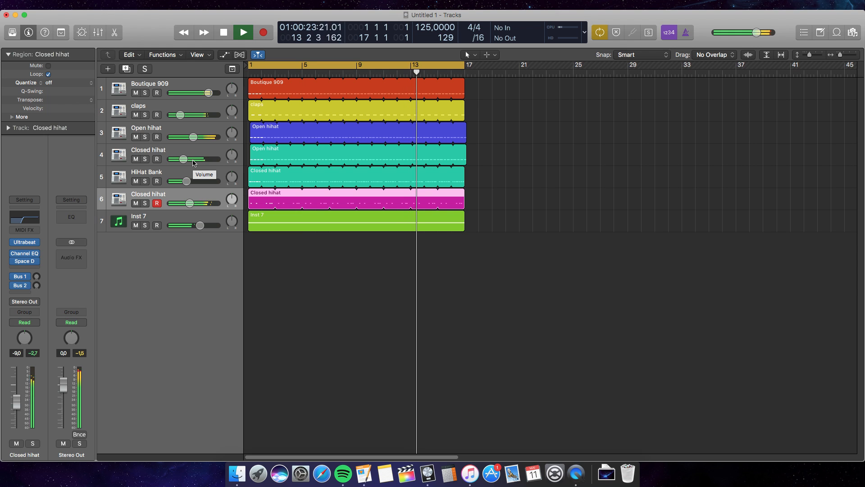
{"action": "left_click_drag", "start_coordinate": [190, 203], "coordinate": [193, 203]}
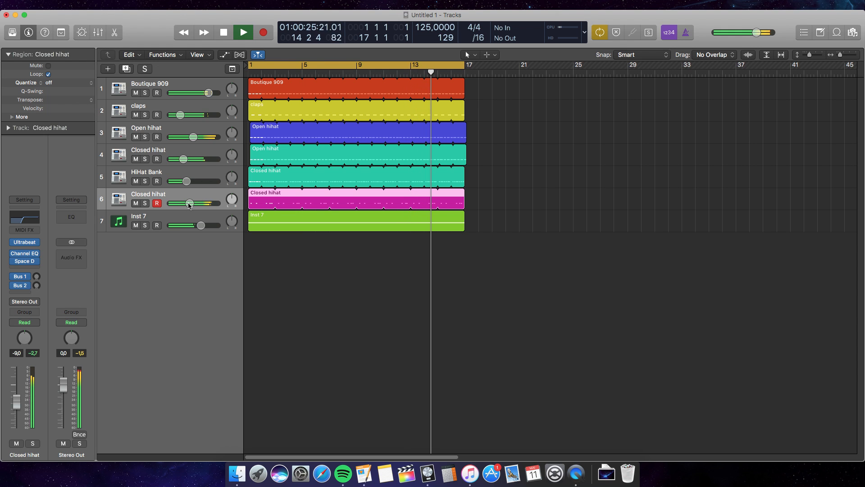
{"action": "key", "text": "space"}
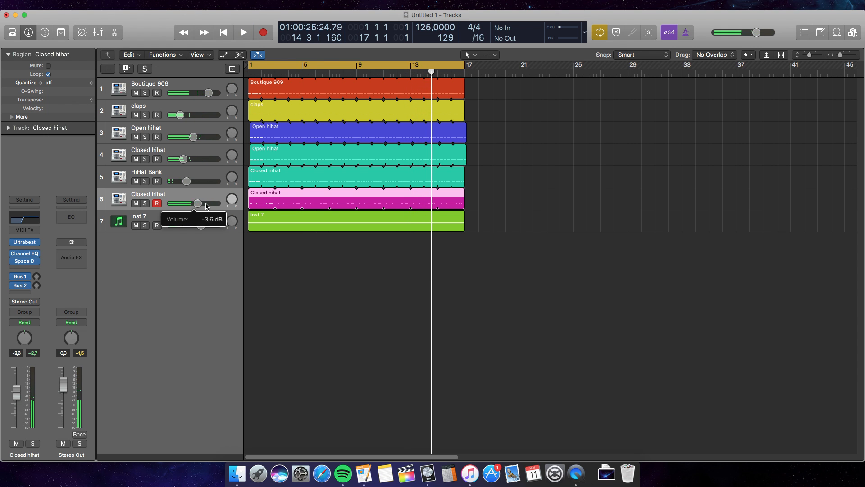
{"action": "key", "text": "Return"}
{"action": "key", "text": "space"}
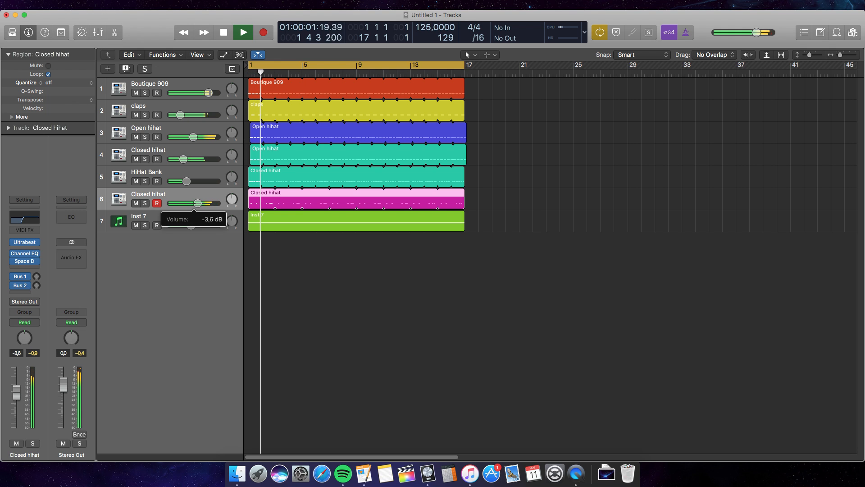
- Set the track 6 Closed hihat volume to -8.0 dB and replay the full mix from the start
{"action": "left_click_drag", "start_coordinate": [198, 203], "coordinate": [190, 203]}
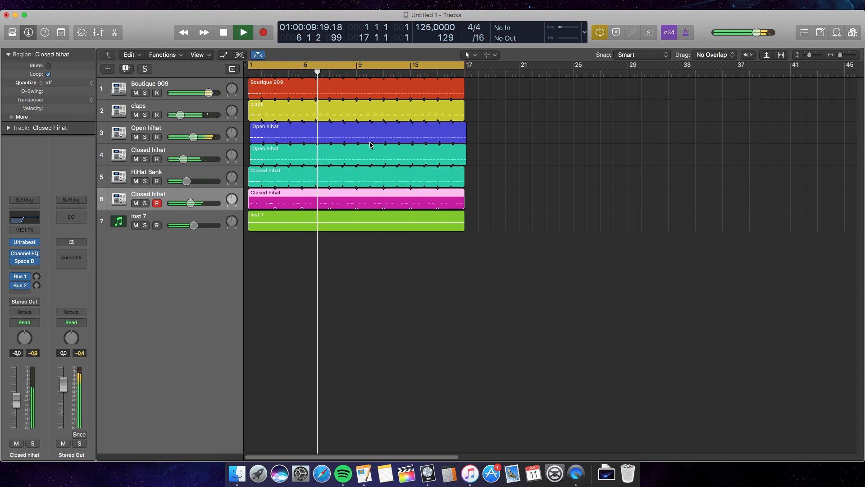
{"action": "key", "text": "space"}
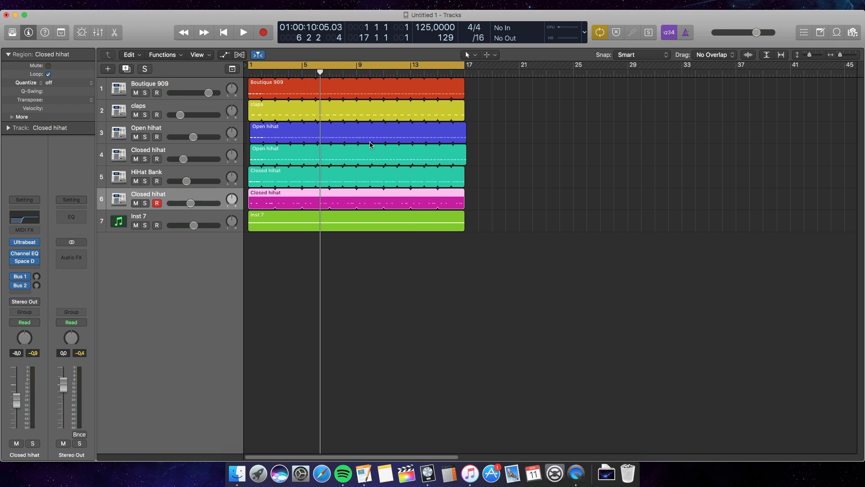
{"action": "key", "text": "space"}
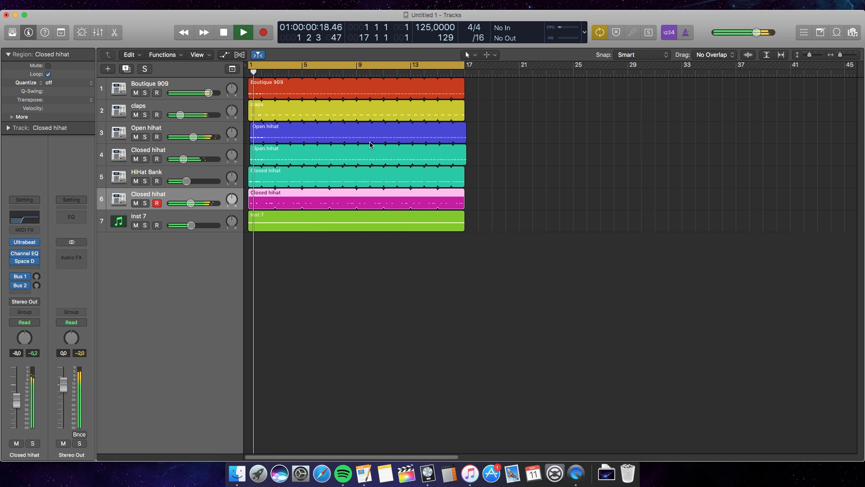